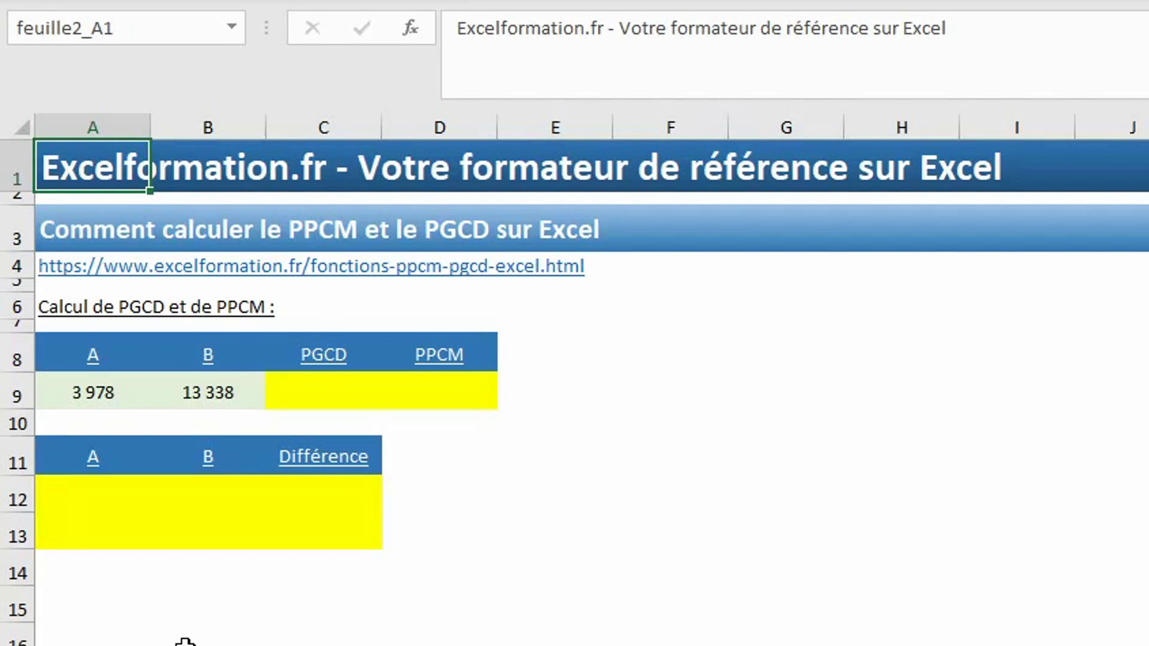
- Link cells A12 and B12 of the difference table to the source numbers in A9 and B9
left_click(88, 486)
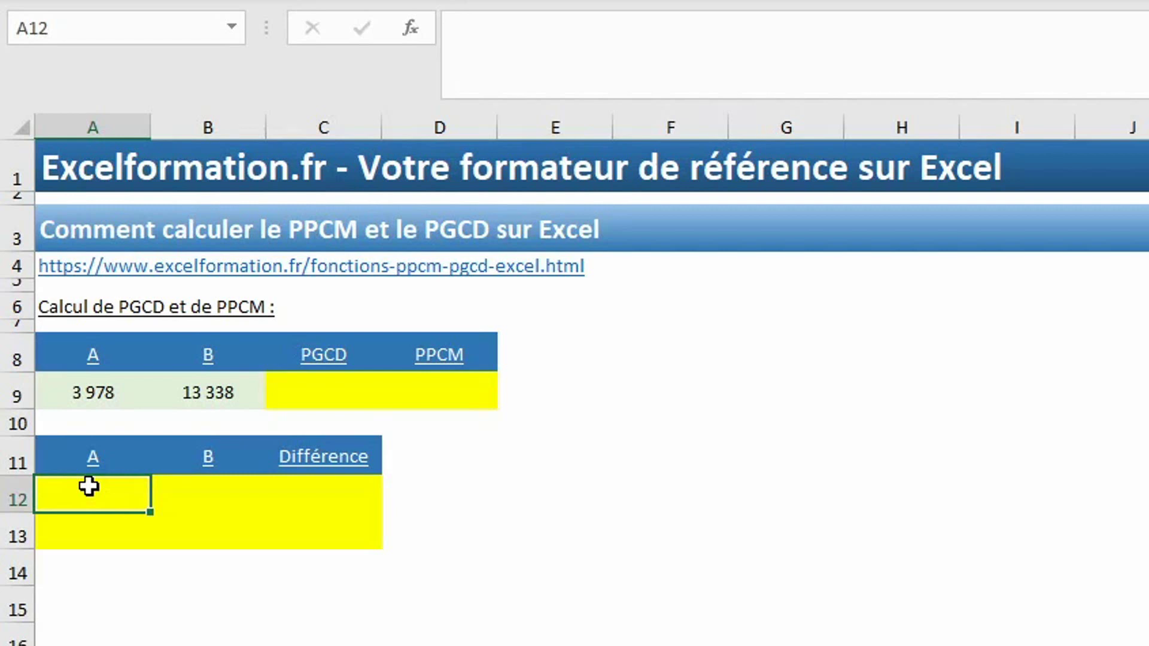
type("=")
left_click(99, 398)
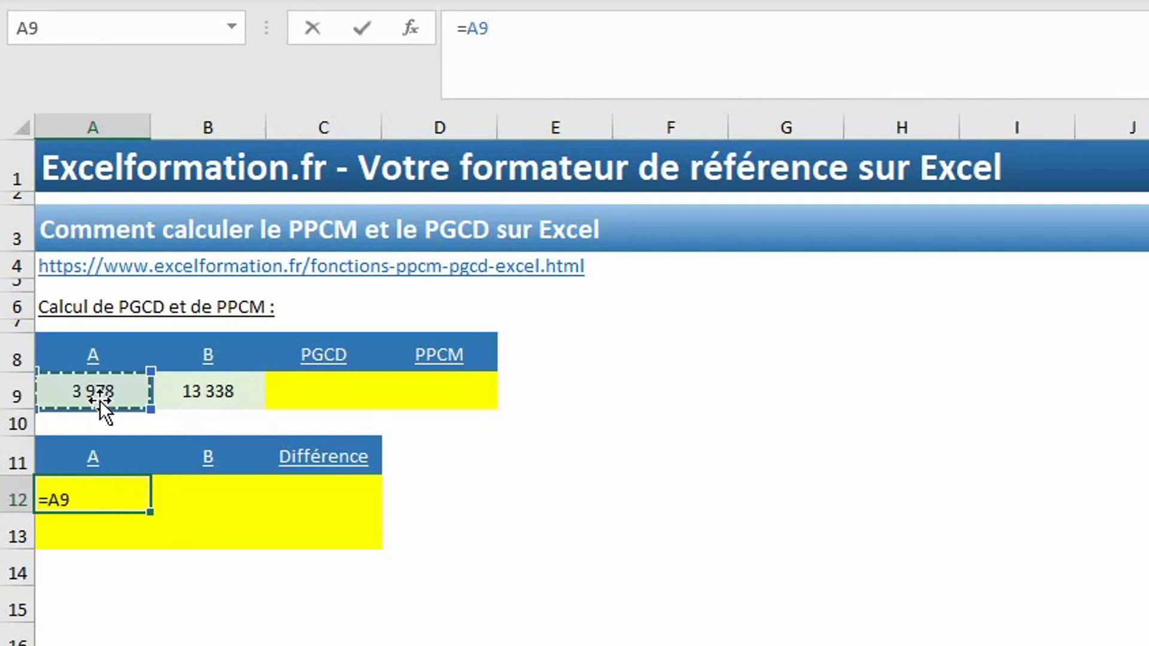
key("Tab")
type("=")
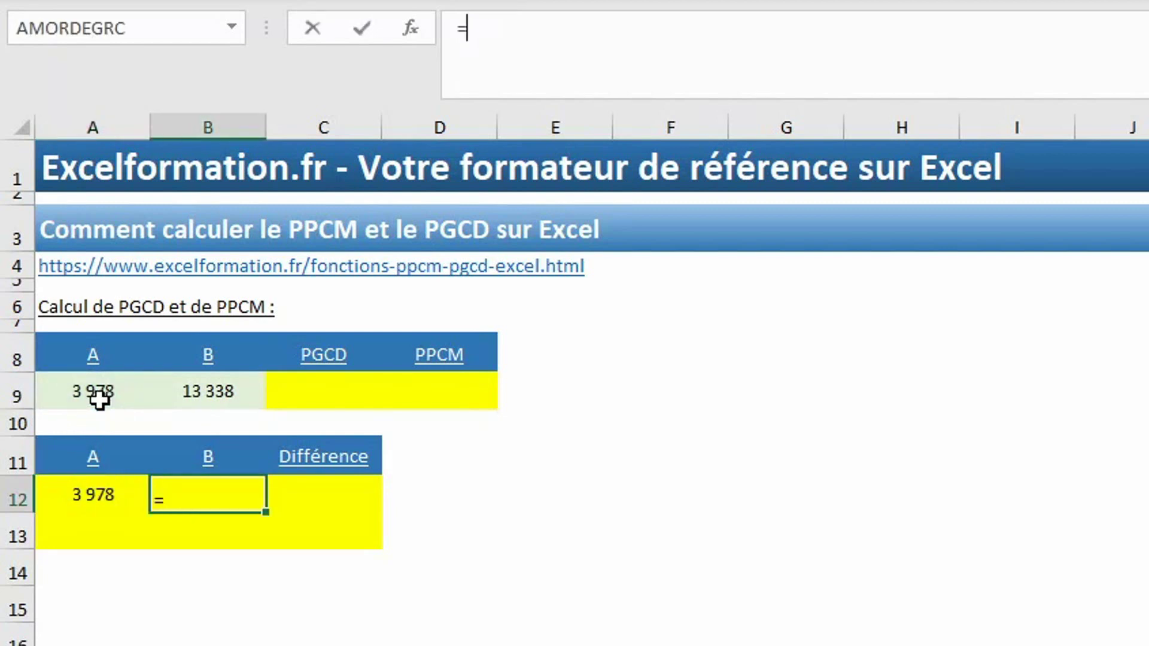
left_click(195, 392)
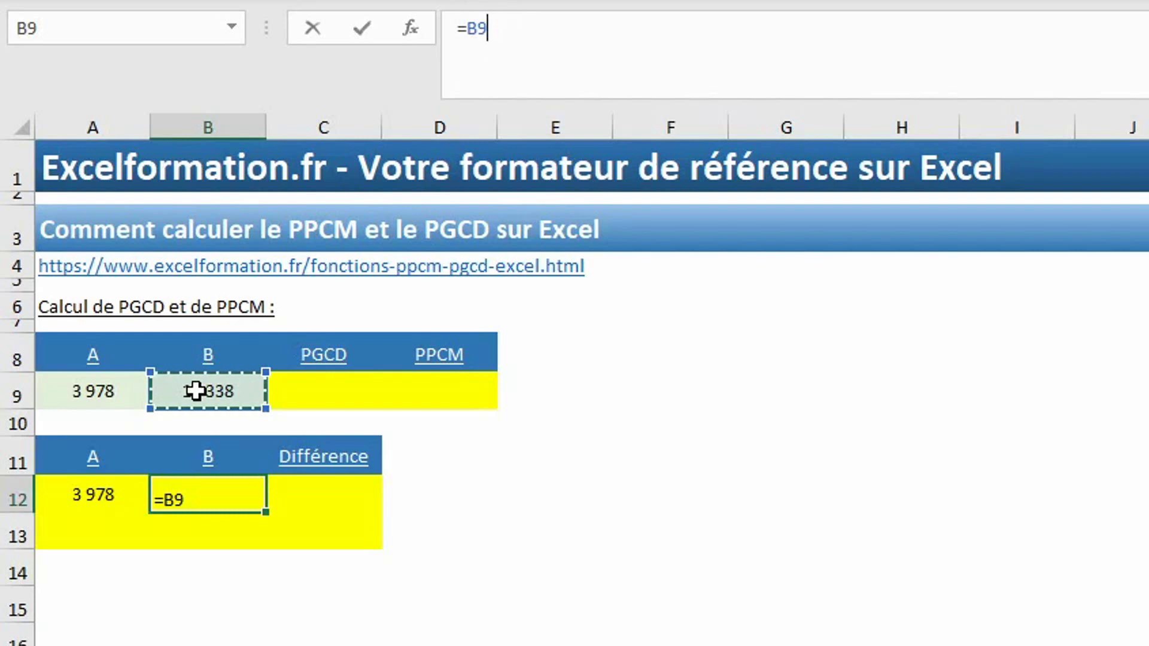
key("Tab")
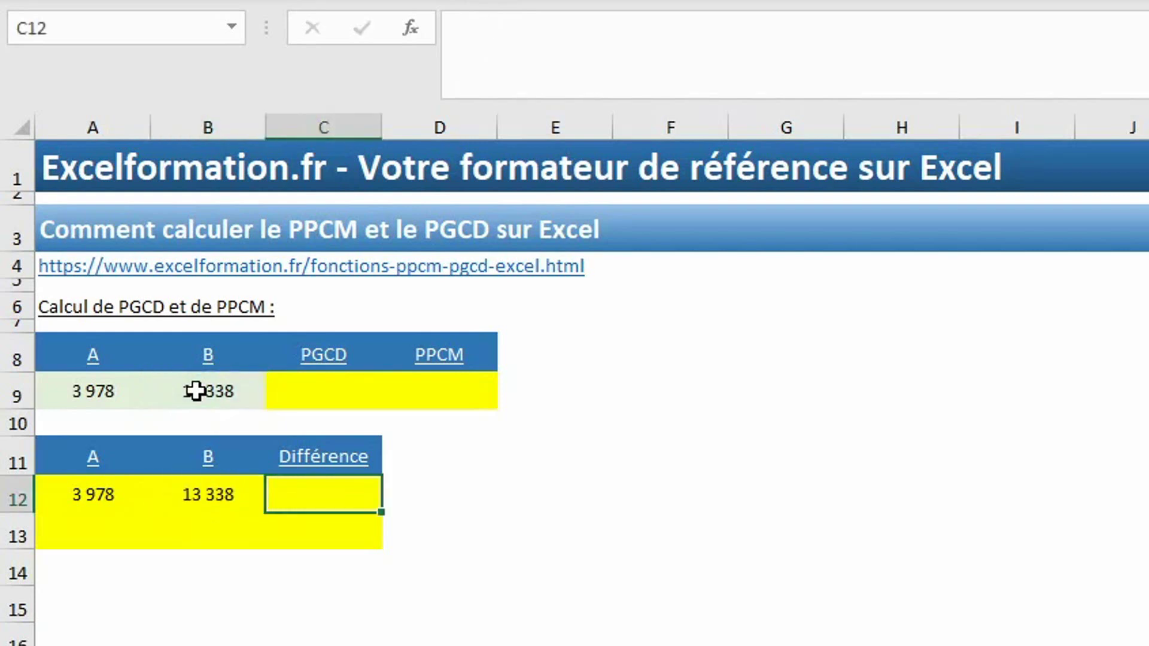
- Calculate the first difference in C12 with the formula =MAX(A12:B12)-MIN(A12:B12)
type("=m")
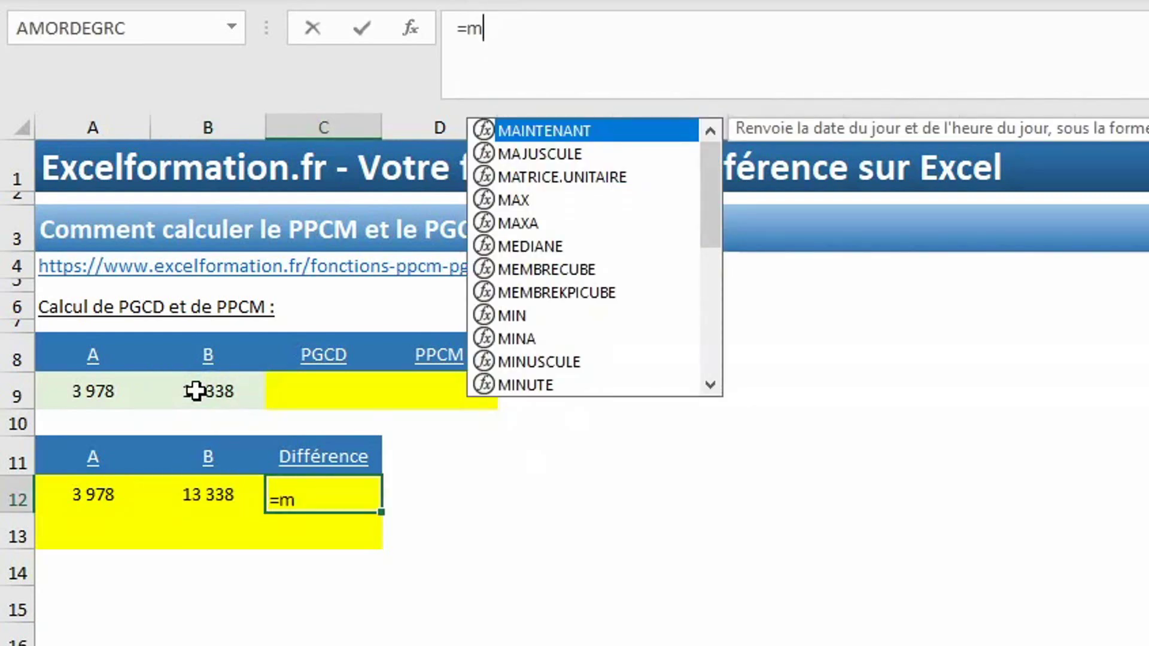
type("ax(")
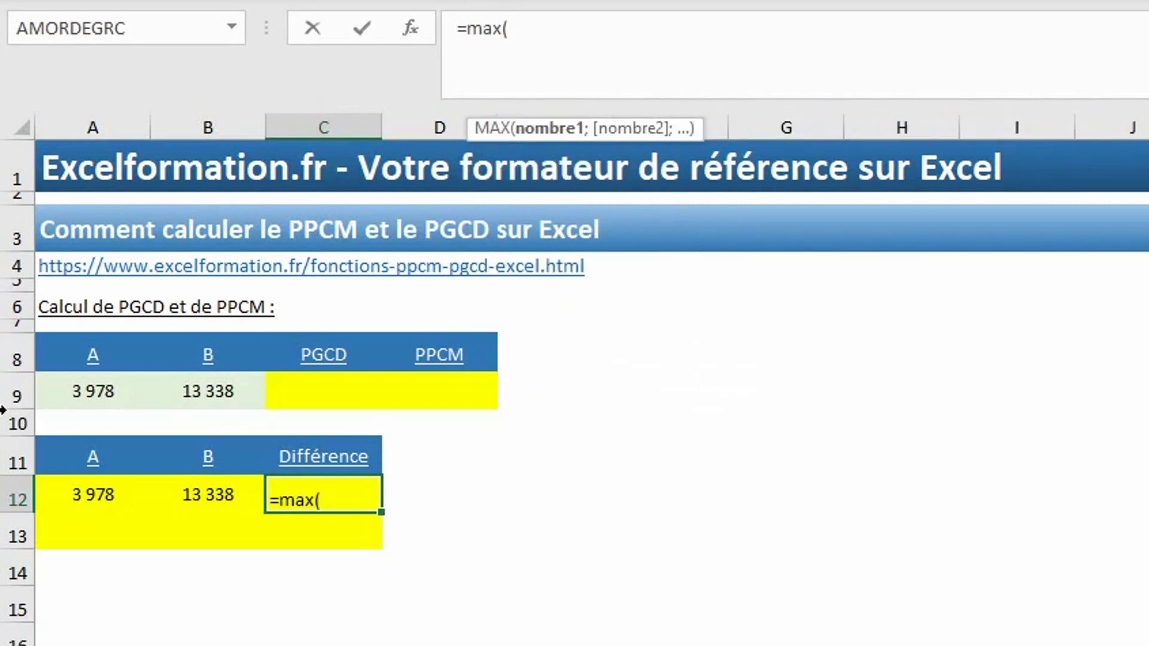
left_click_drag(123, 500, 205, 504)
type(")-")
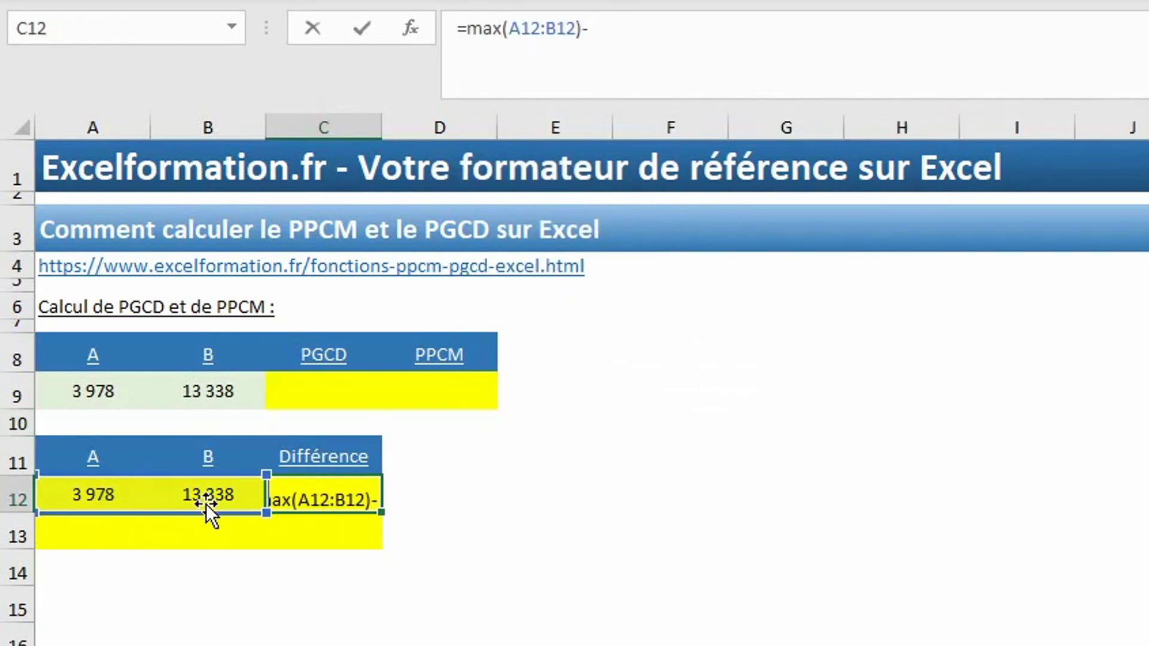
type("min(")
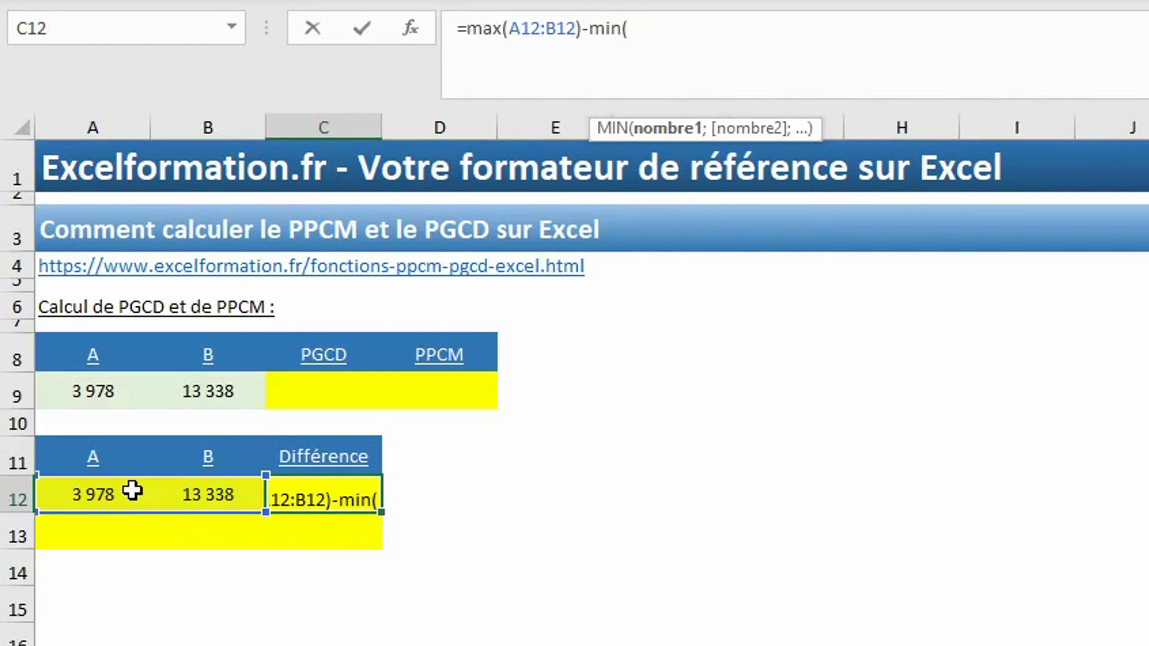
left_click_drag(131, 491, 192, 492)
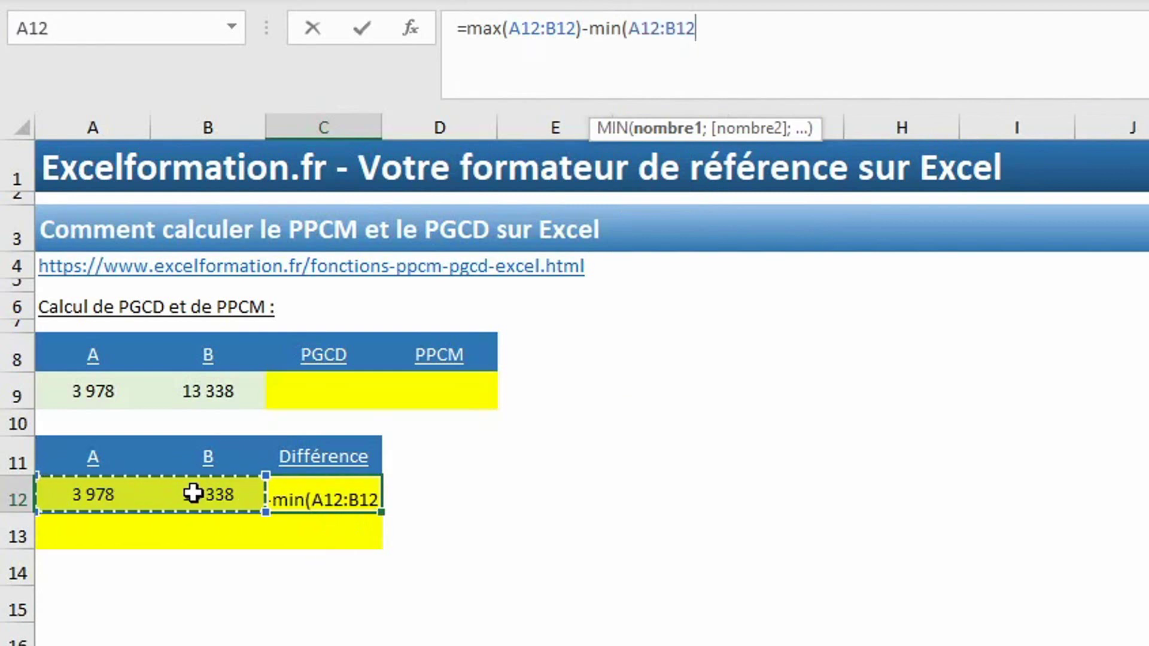
type(")")
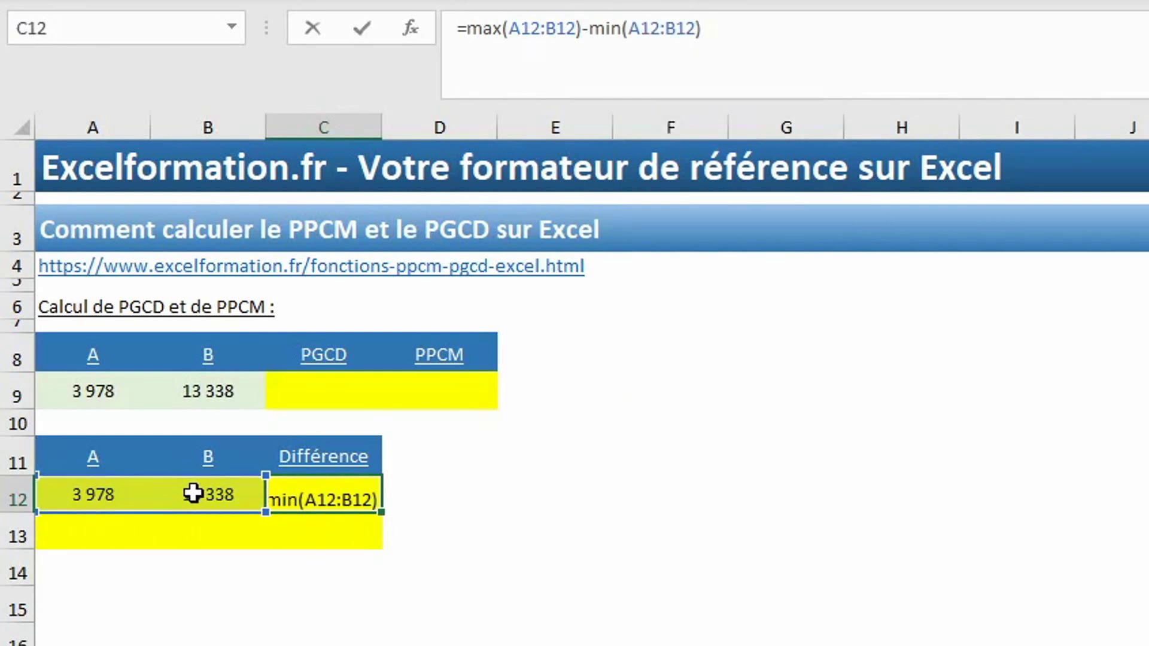
key("Return")
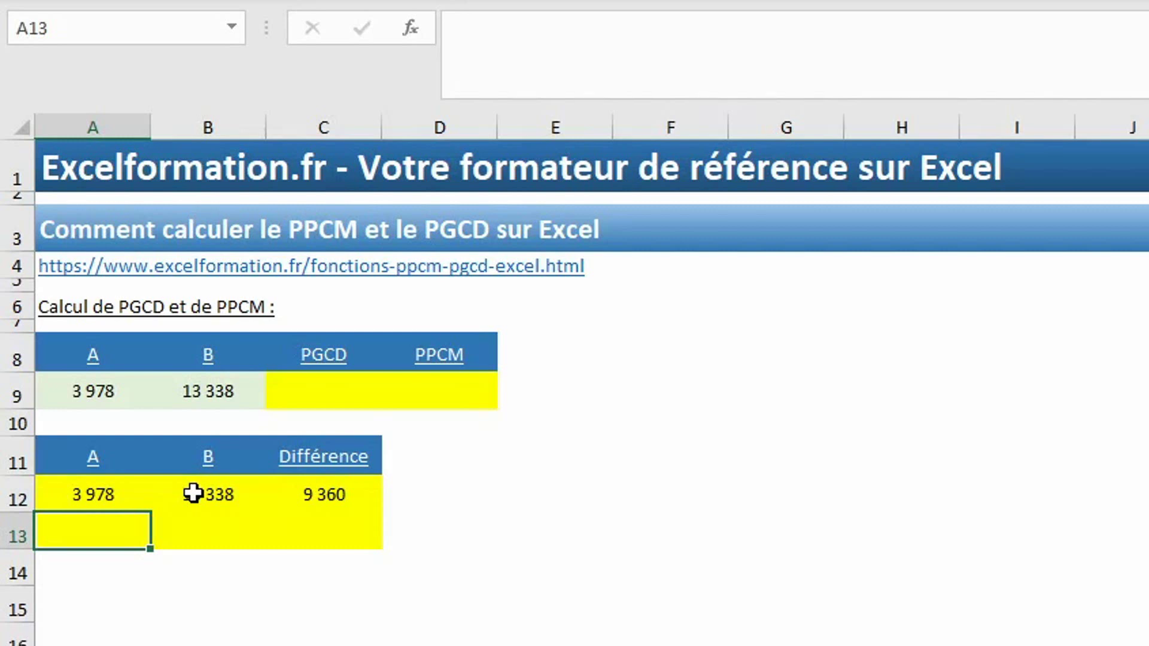
- Set up the second row of the difference table with =MIN(A12:B12) in A13 and =C12 in B13
type("=min")
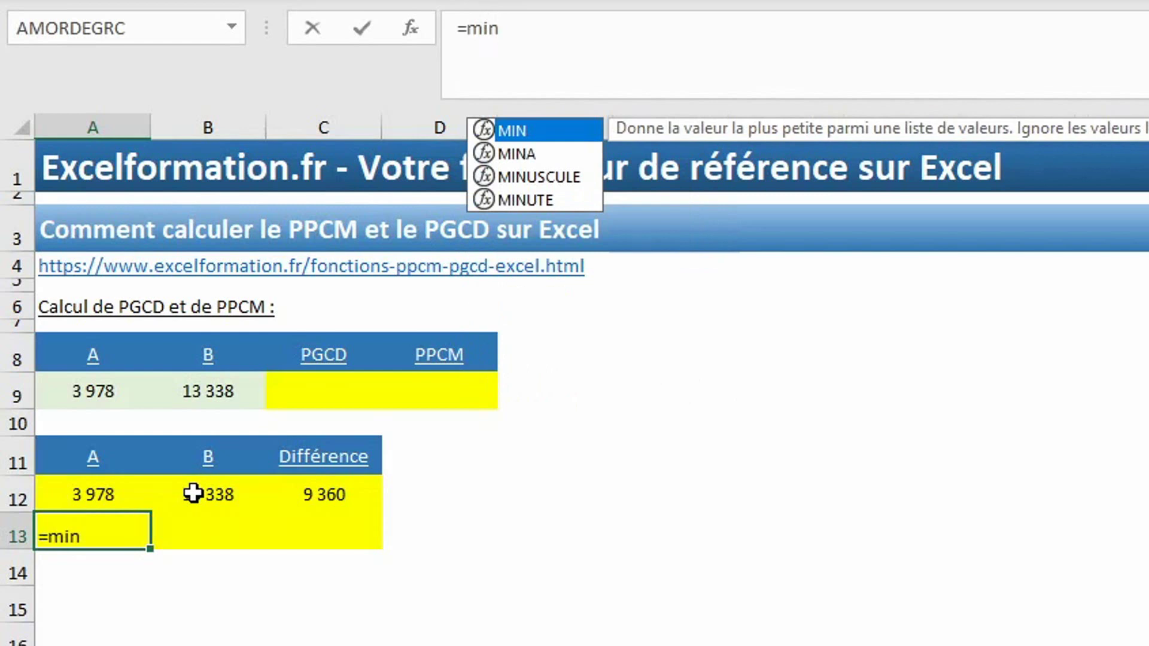
type("(")
left_click_drag(143, 495, 188, 491)
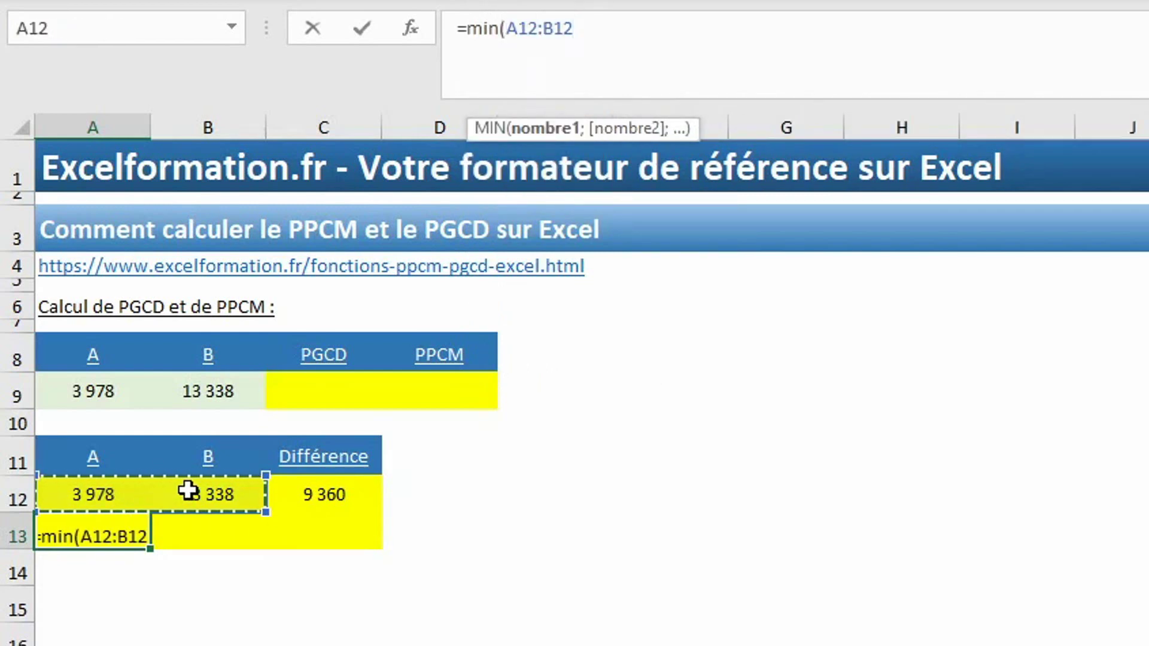
type(")")
key("Tab")
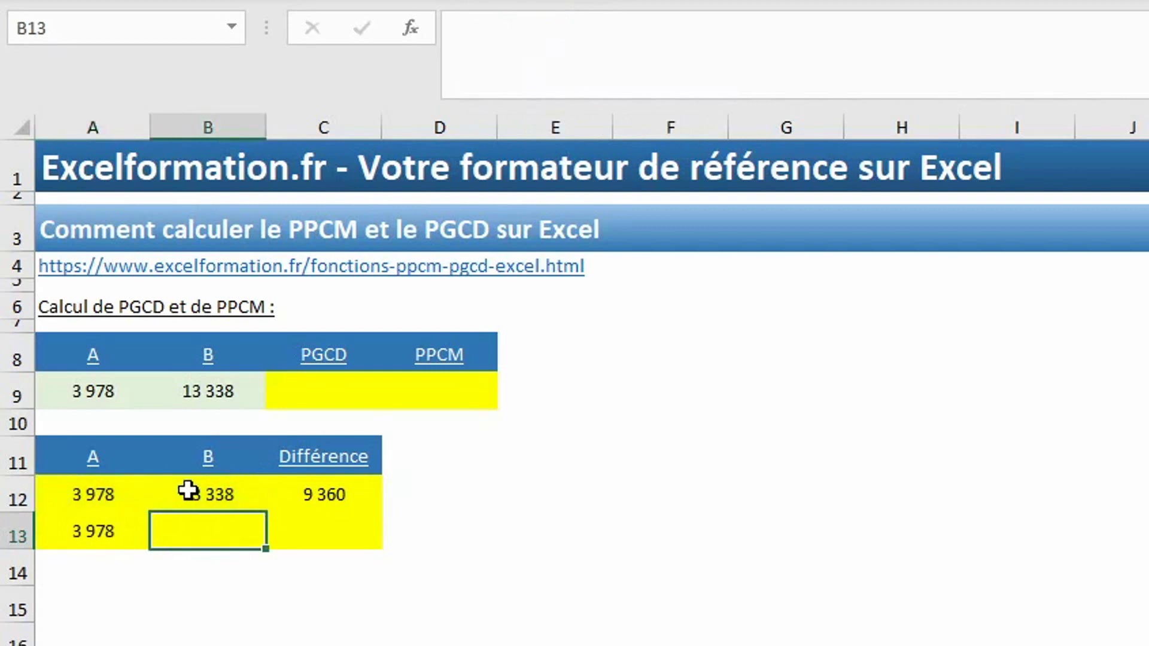
type("=")
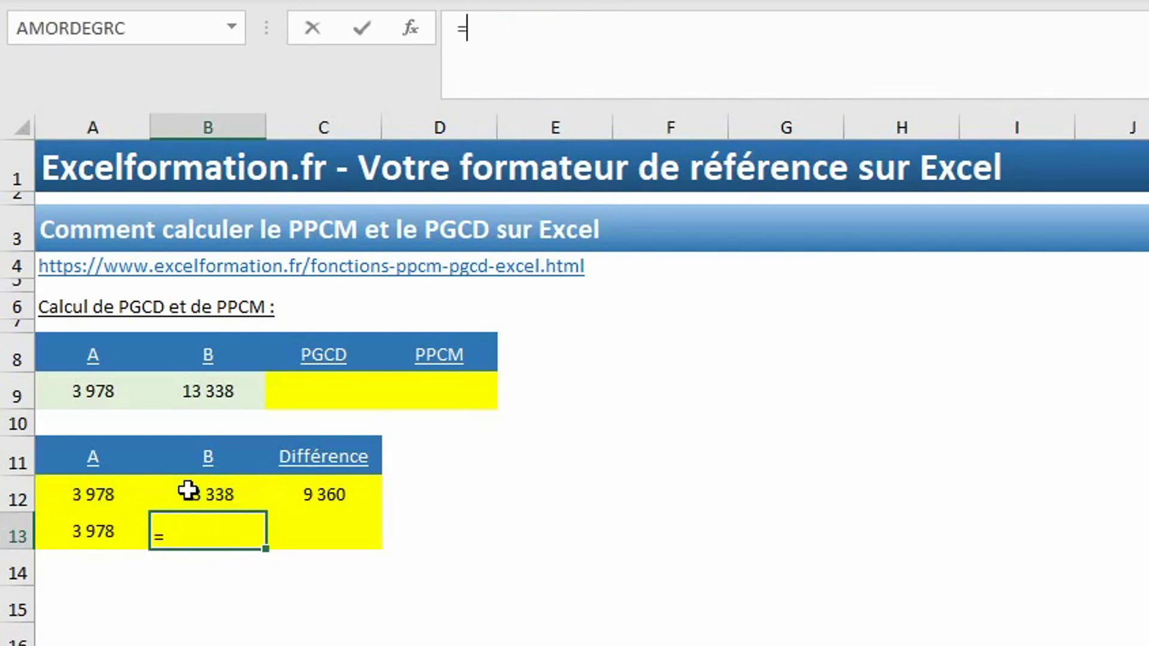
left_click(342, 488)
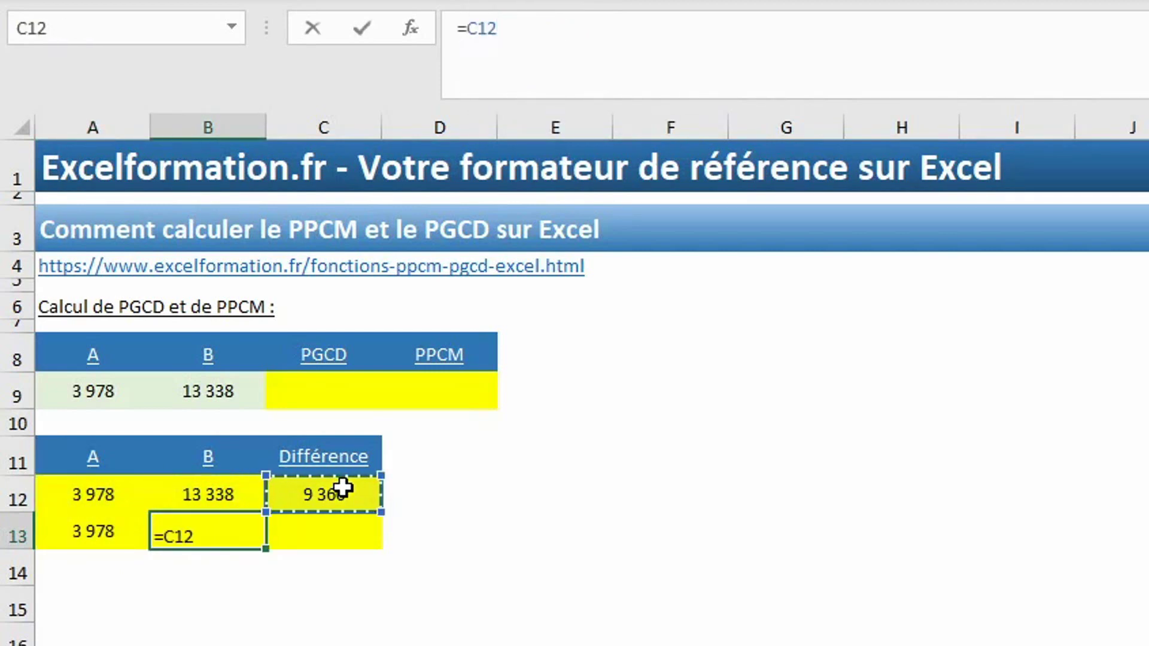
key("Return")
- Copy the difference formula from C12 down to C13, and extend the row 13 formulas in columns A to C through row 23
left_click(340, 526)
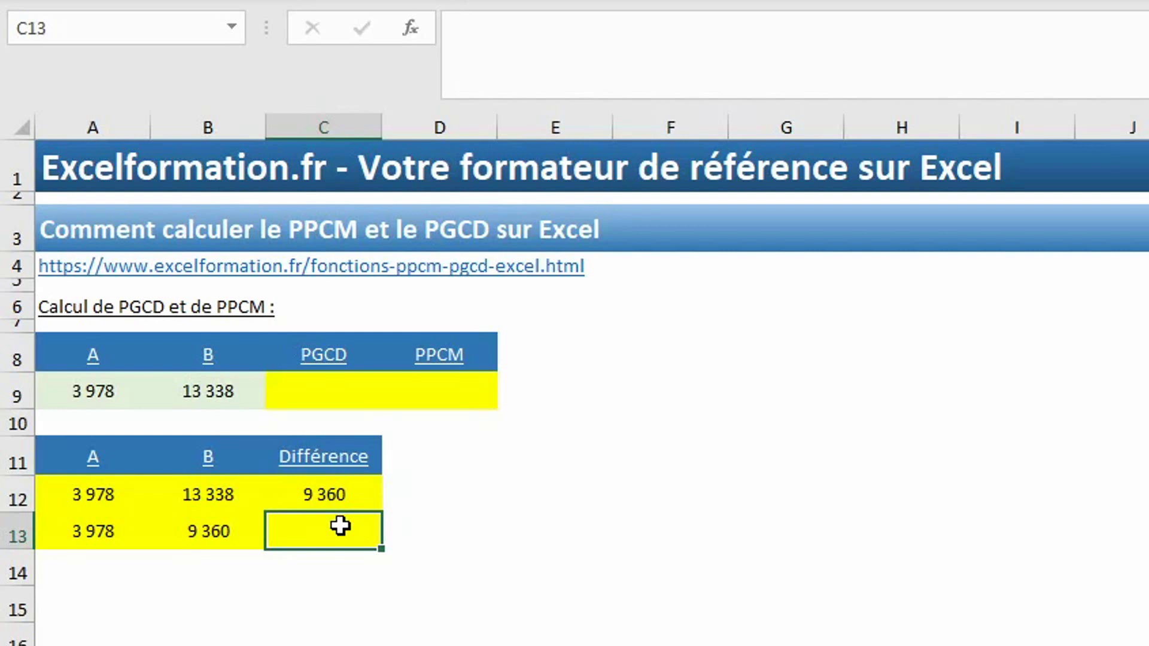
key("ctrl+d")
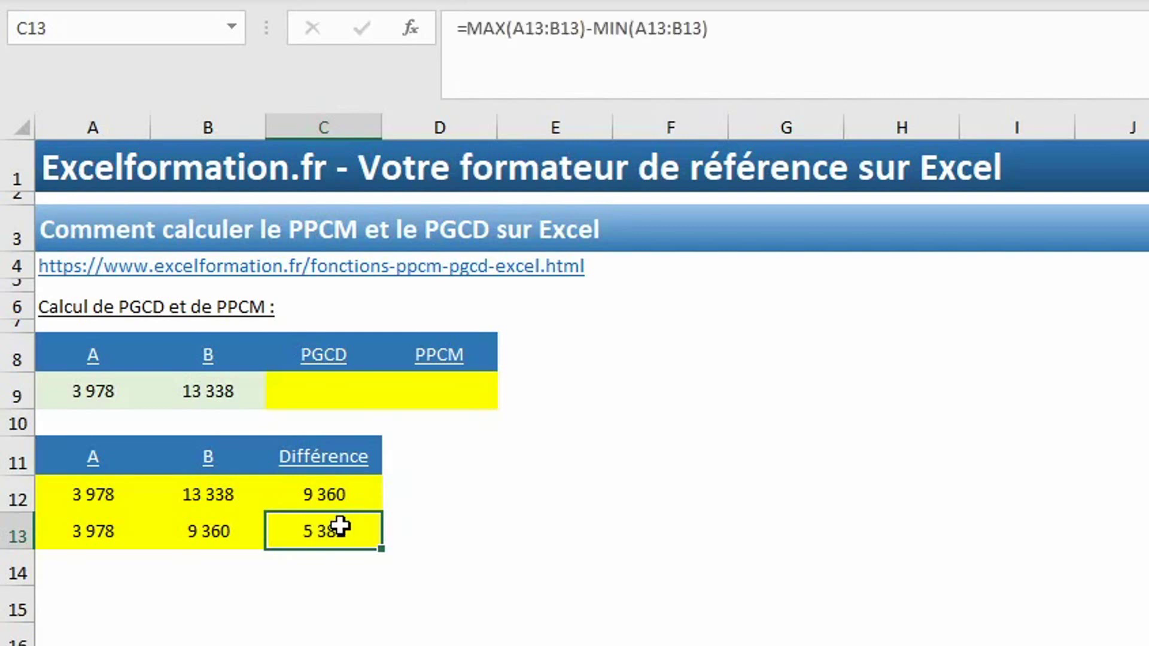
left_click(83, 516)
left_click_drag(83, 516, 381, 533)
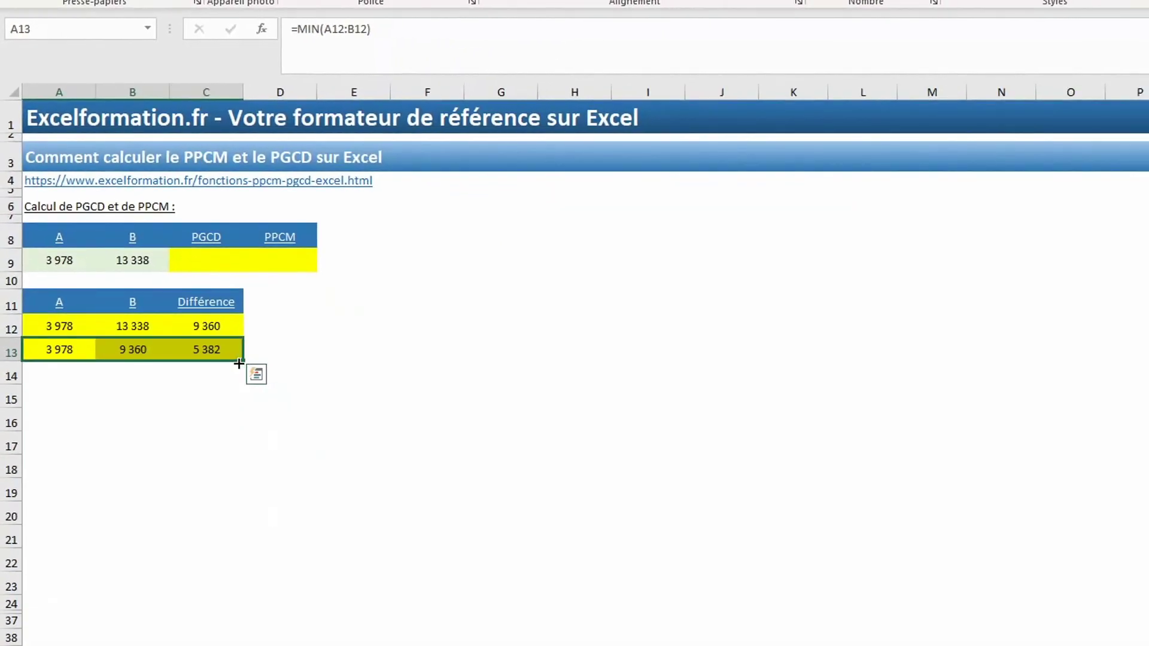
left_click_drag(244, 364, 252, 587)
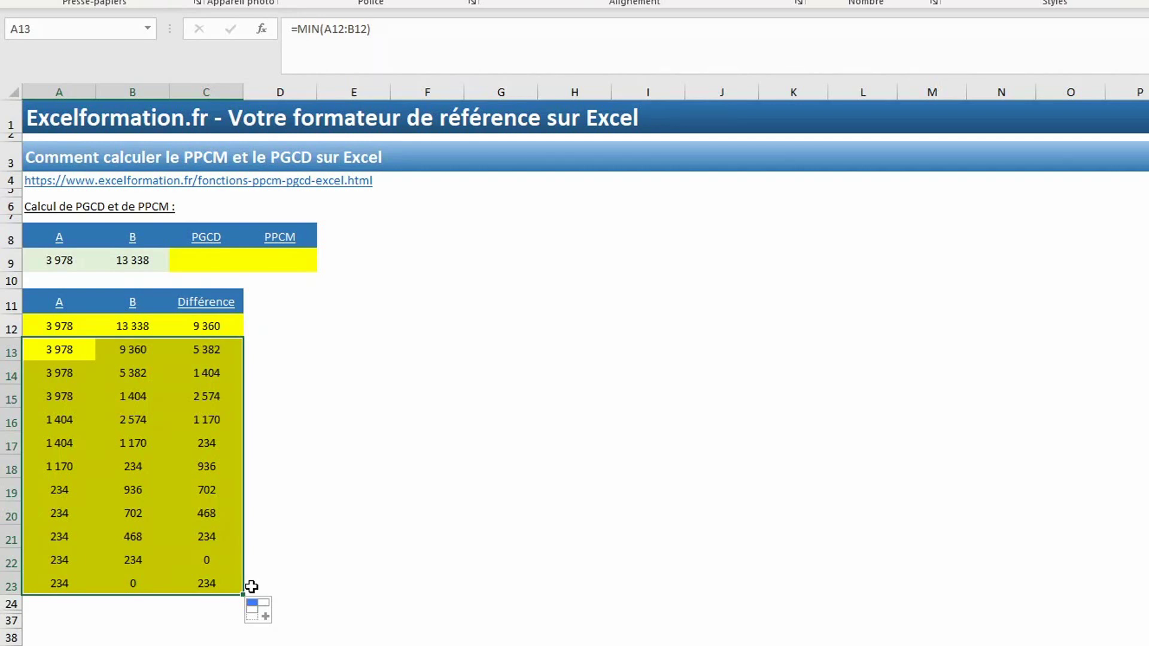
left_click(137, 584)
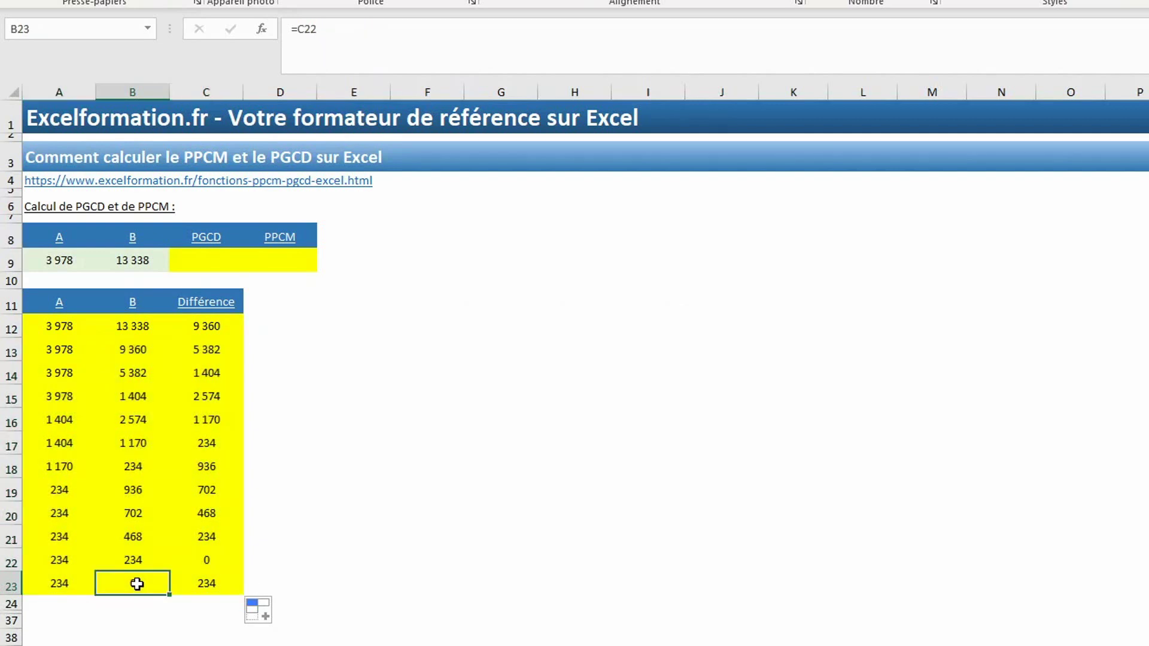
left_click(54, 585)
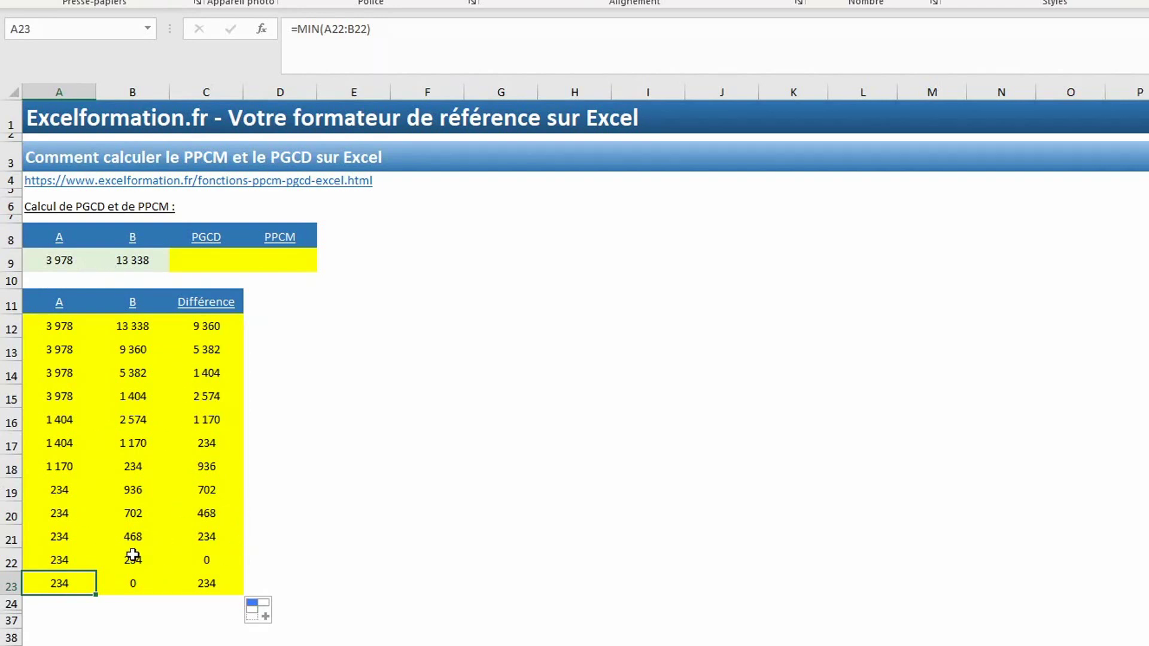
- Calculate the PGCD in C9 with =SOMME.SI(B12:B23;0;A12:A23), summing column A where column B equals 0
left_click(201, 262)
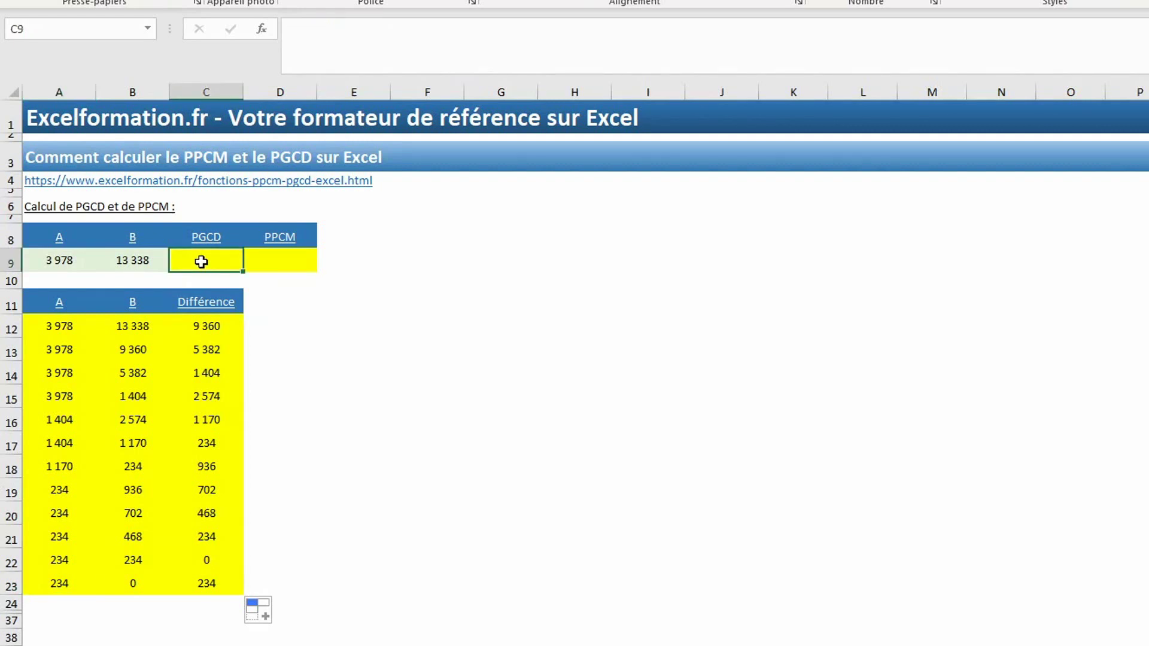
type("=s")
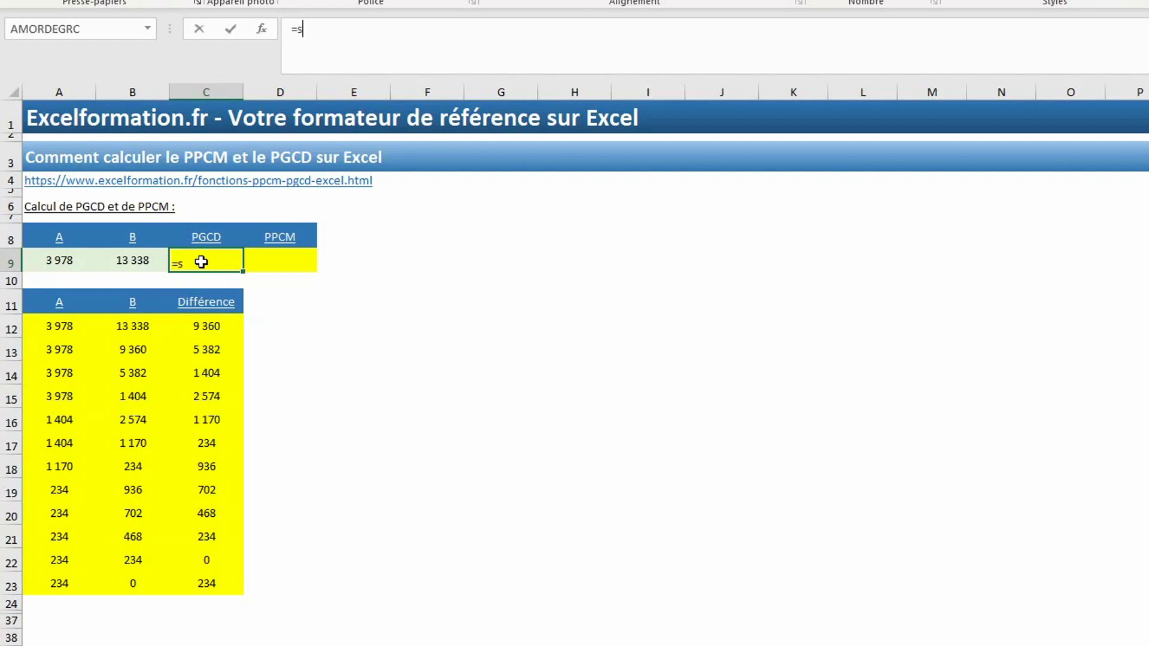
type("omme.si(")
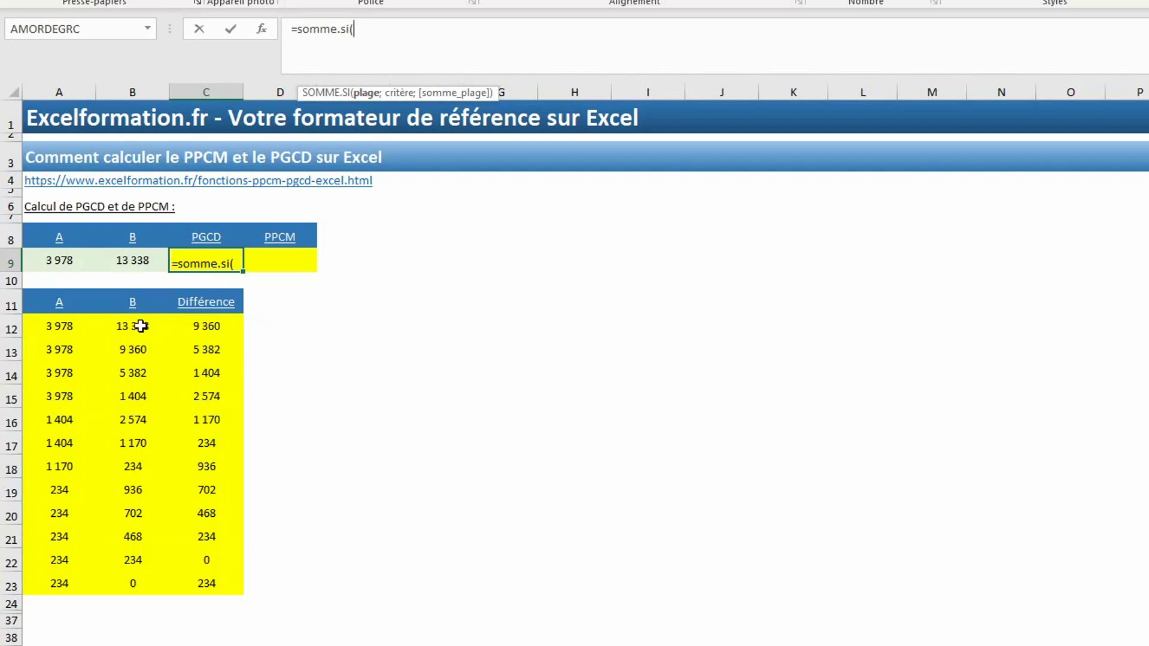
left_click_drag(129, 329, 117, 578)
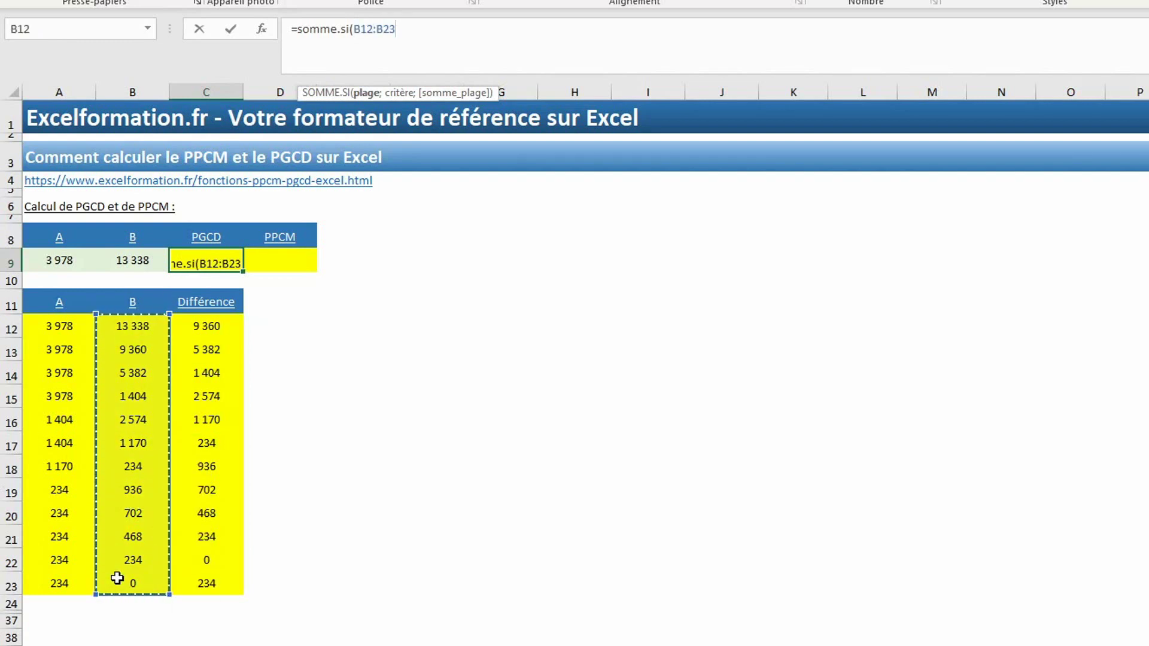
type(";")
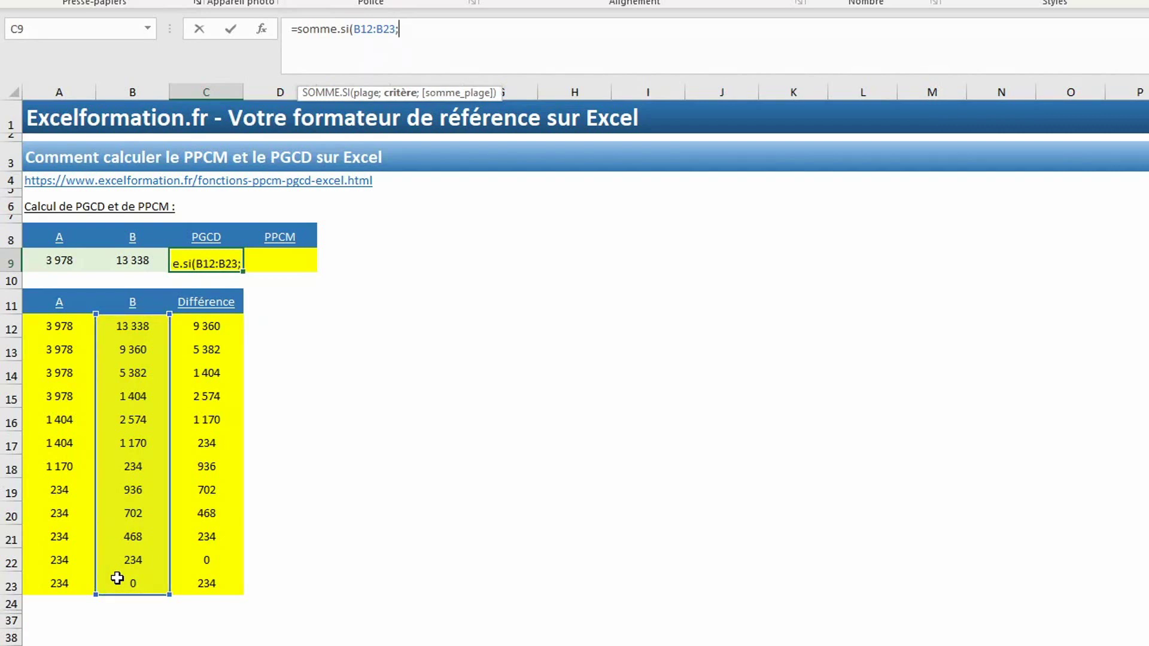
type("0;")
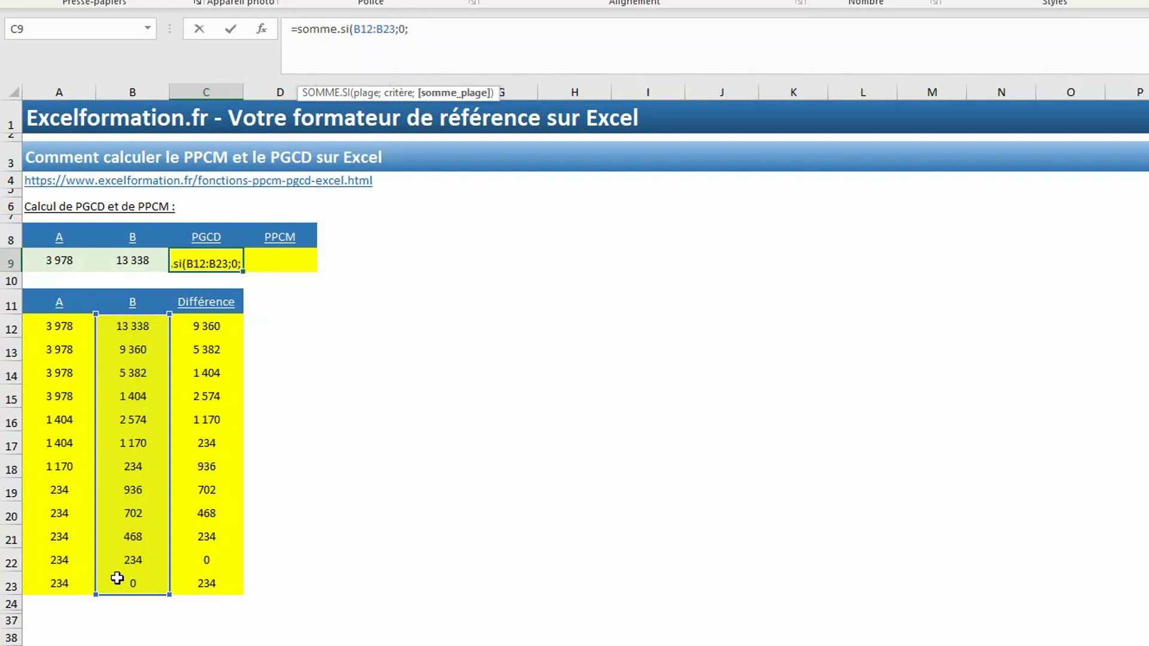
left_click(59, 329)
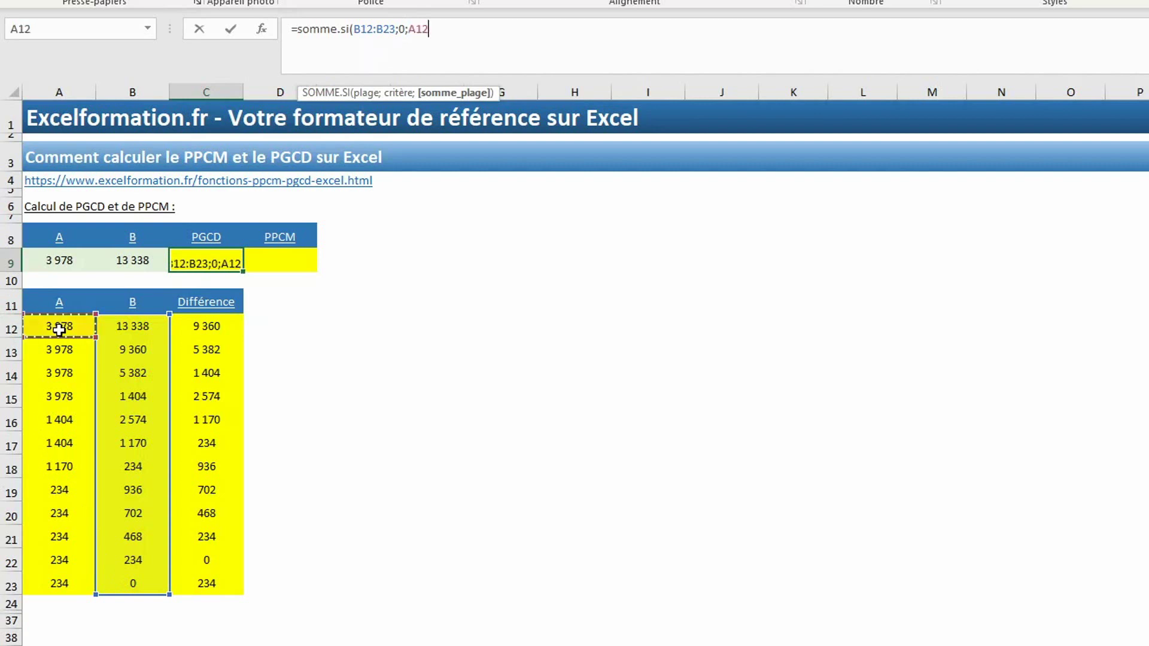
left_click_drag(58, 330, 52, 586)
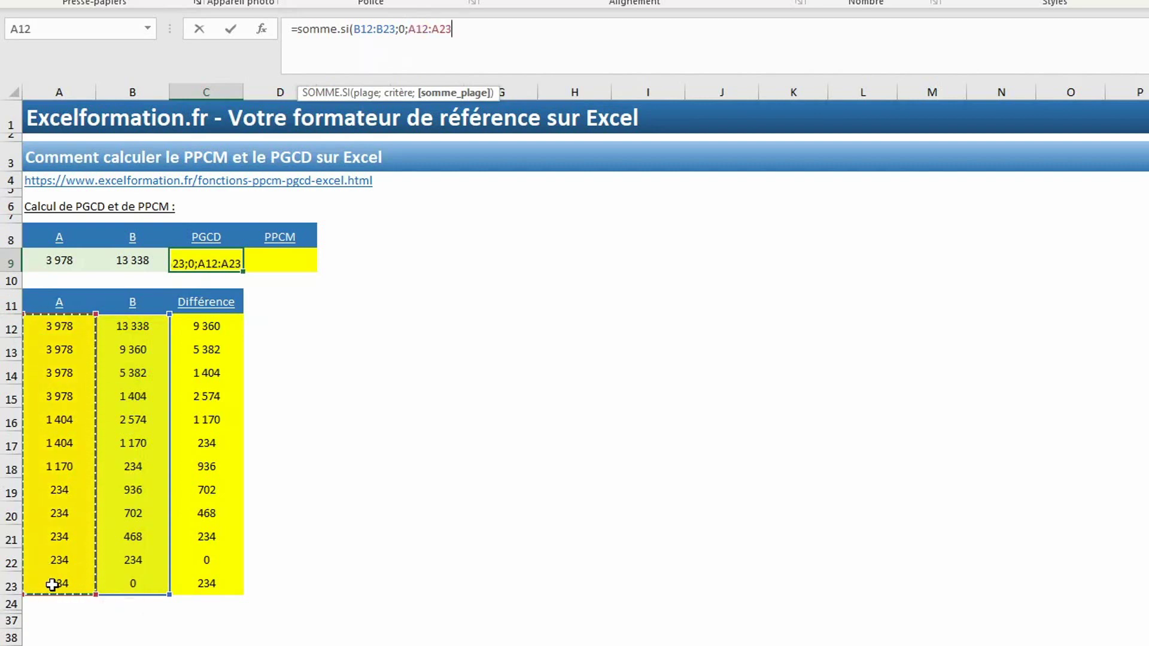
key("Return")
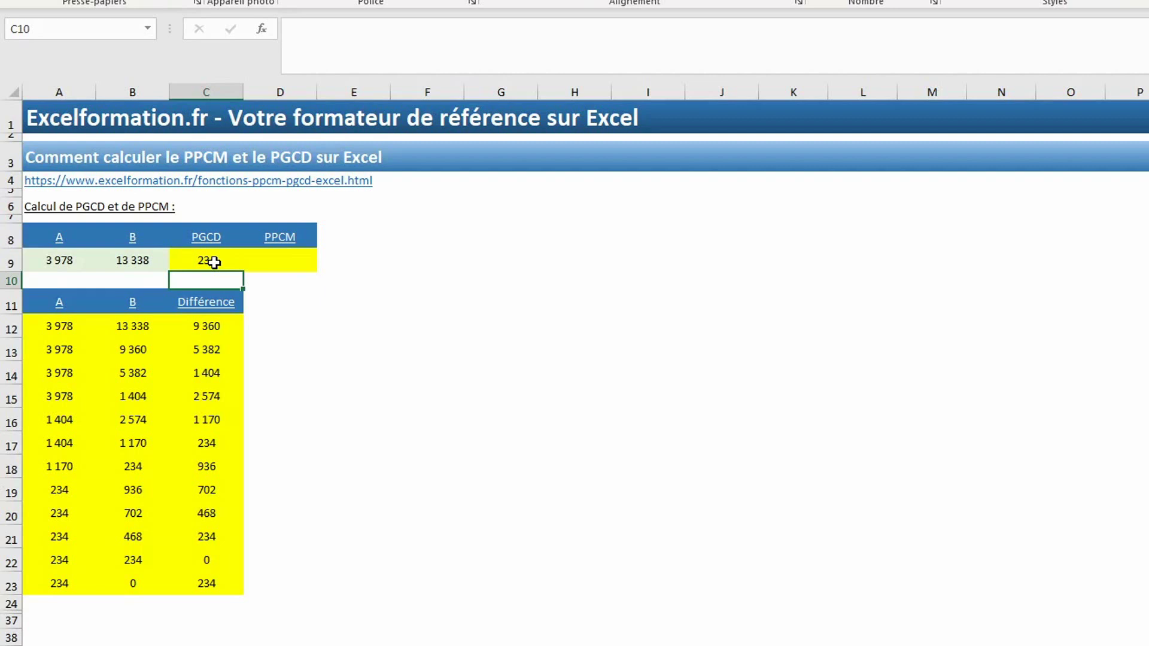
- Calculate the PPCM in D9 with the formula =A9*B9/C9, multiplying both numbers and dividing by their PGCD
left_click(287, 260)
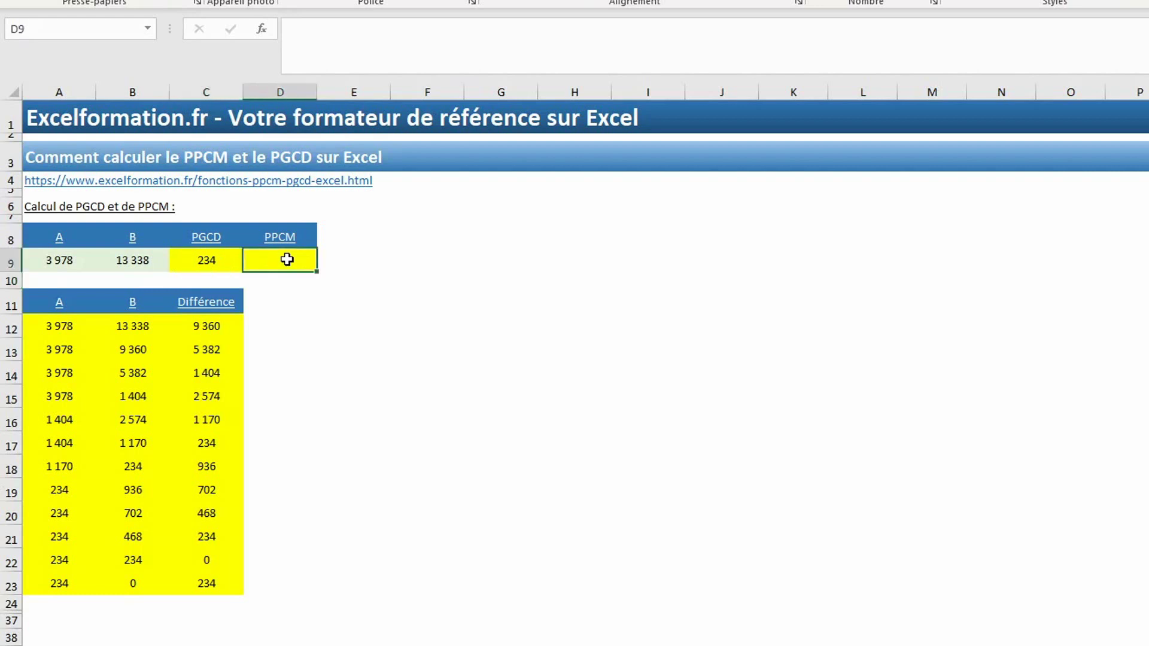
type("=")
left_click(60, 260)
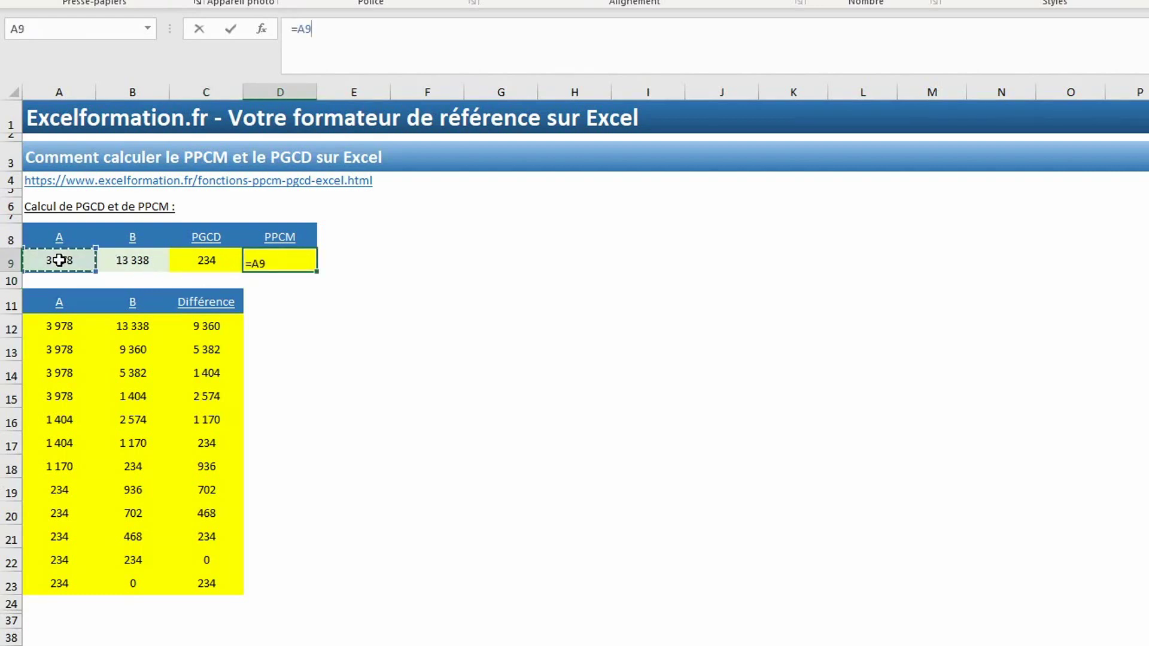
type("*")
left_click(143, 264)
type("/")
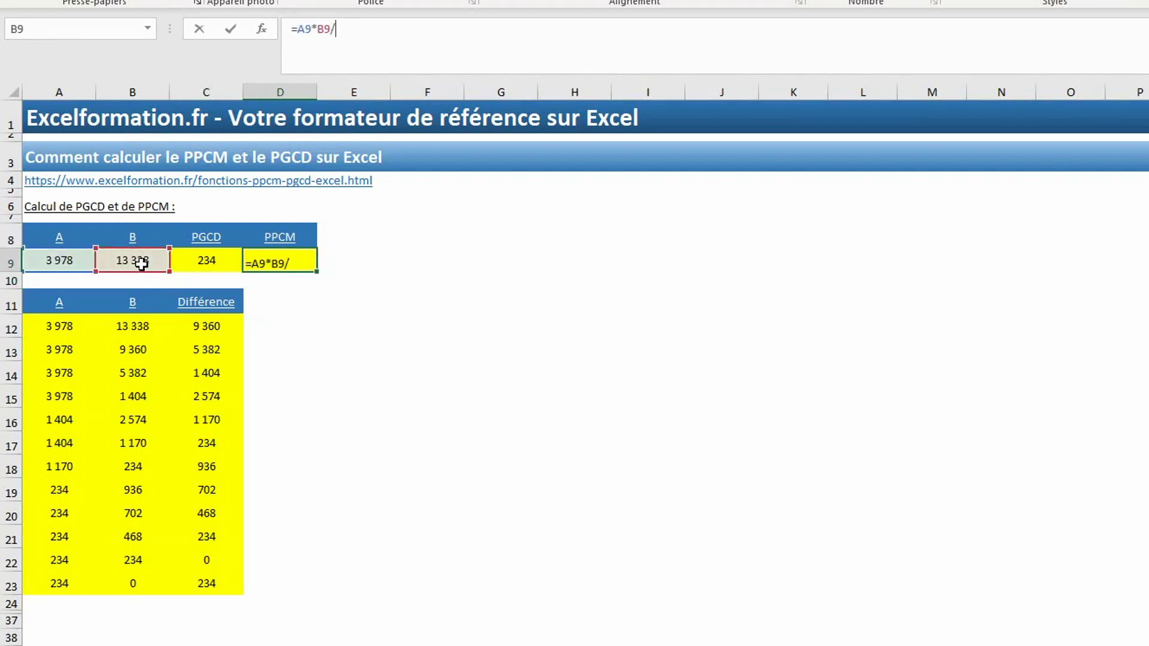
left_click(203, 259)
key("Return")
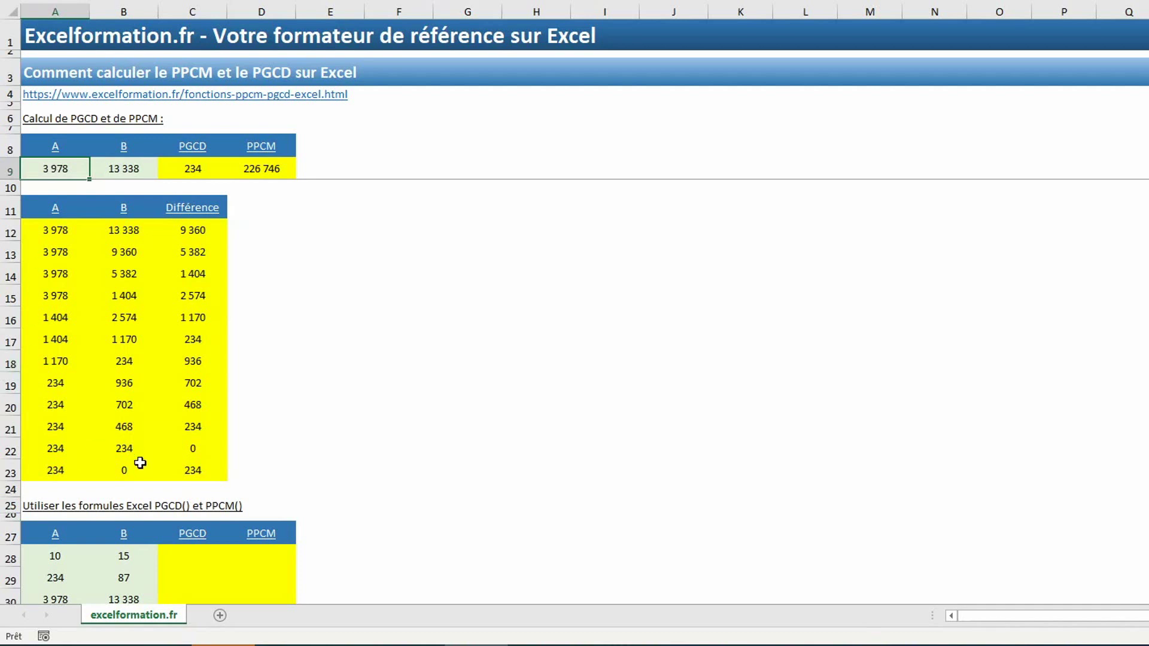
- Calculate the PGCD of the first number pair in C28 with the built-in function =PGCD(A28:B28)
scroll(144, 461, "down", 2)
left_click(193, 428)
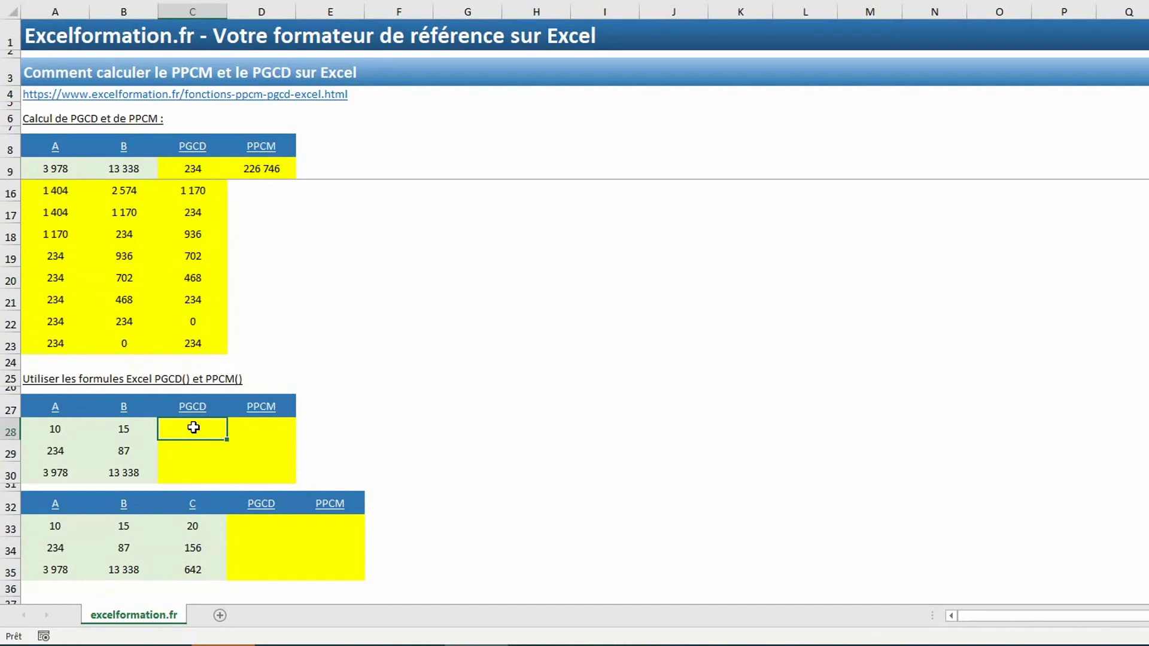
type("=pgcd")
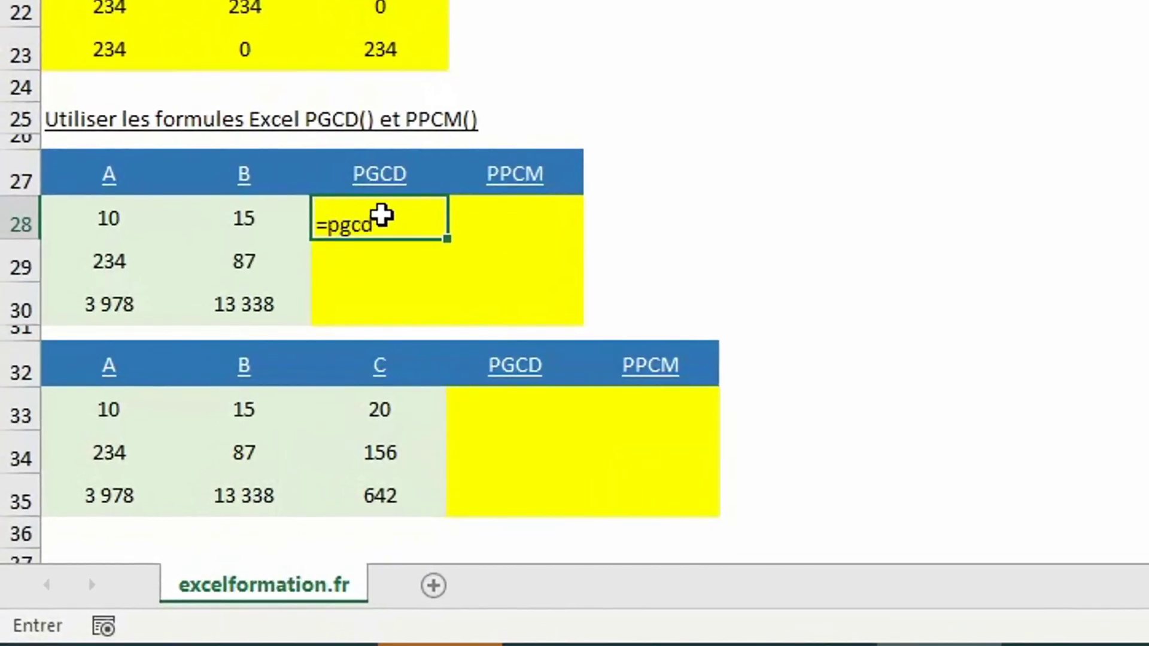
type("(")
left_click(71, 223)
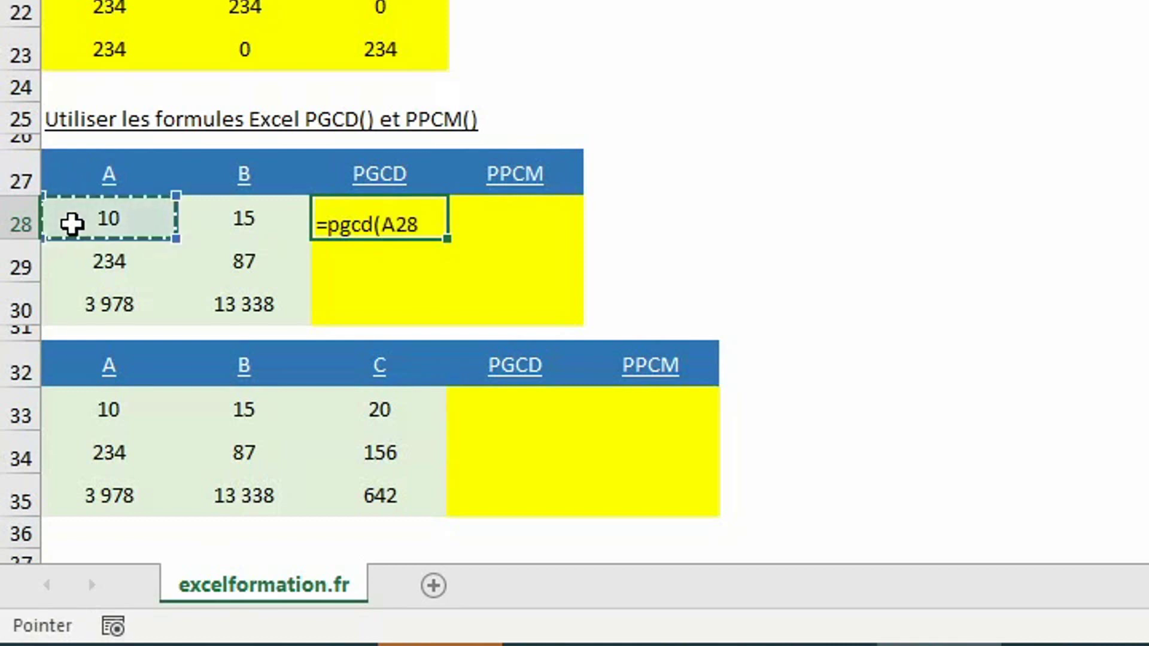
left_click_drag(72, 224, 210, 224)
key("Return")
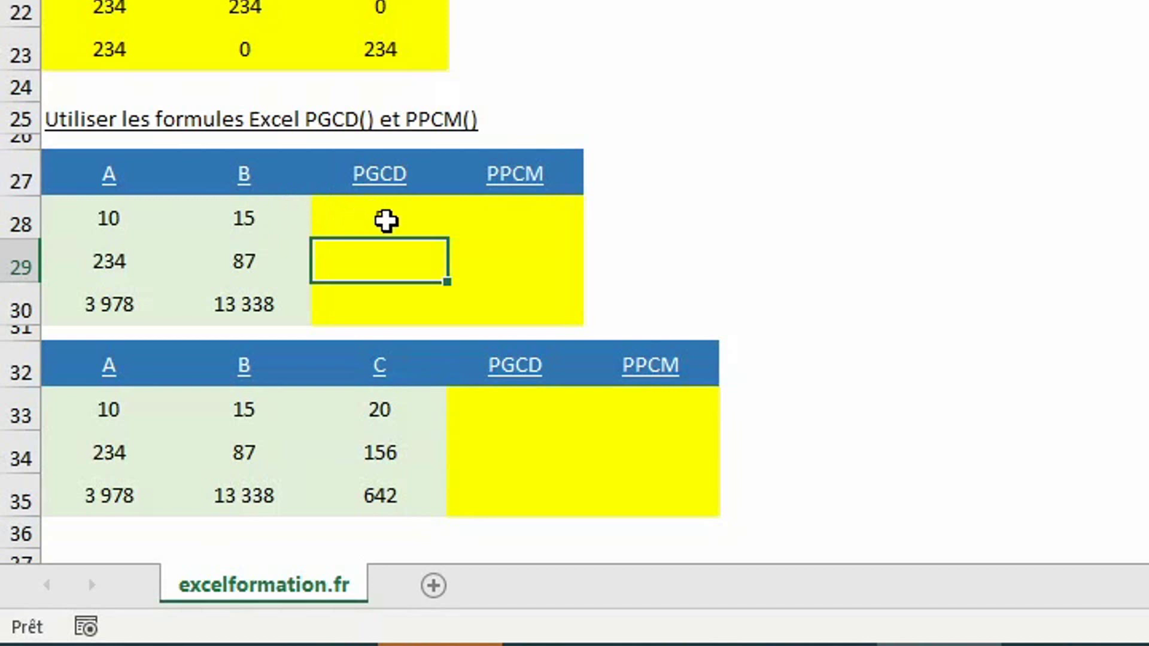
- Copy the PGCD formula from C28 down to C29 and C30
key("ctrl+d")
key("Down")
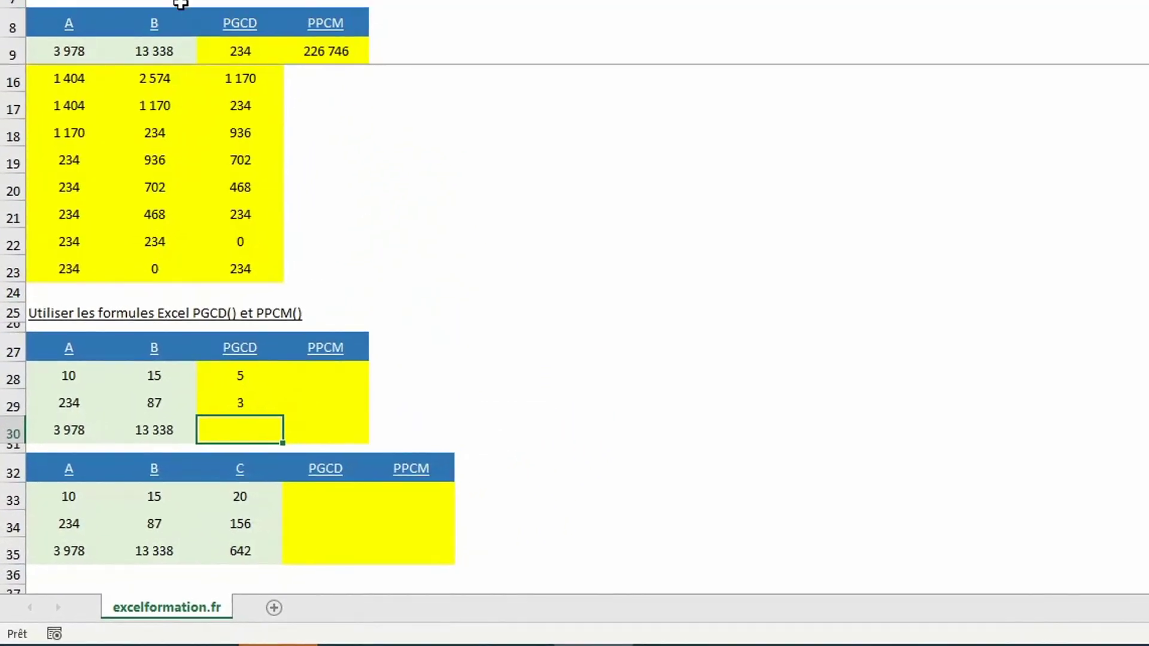
key("ctrl+d")
- Calculate the PPCM of the first number pair in D28 with the built-in function =PPCM(A28:B28)
left_click(316, 373)
type("=pp")
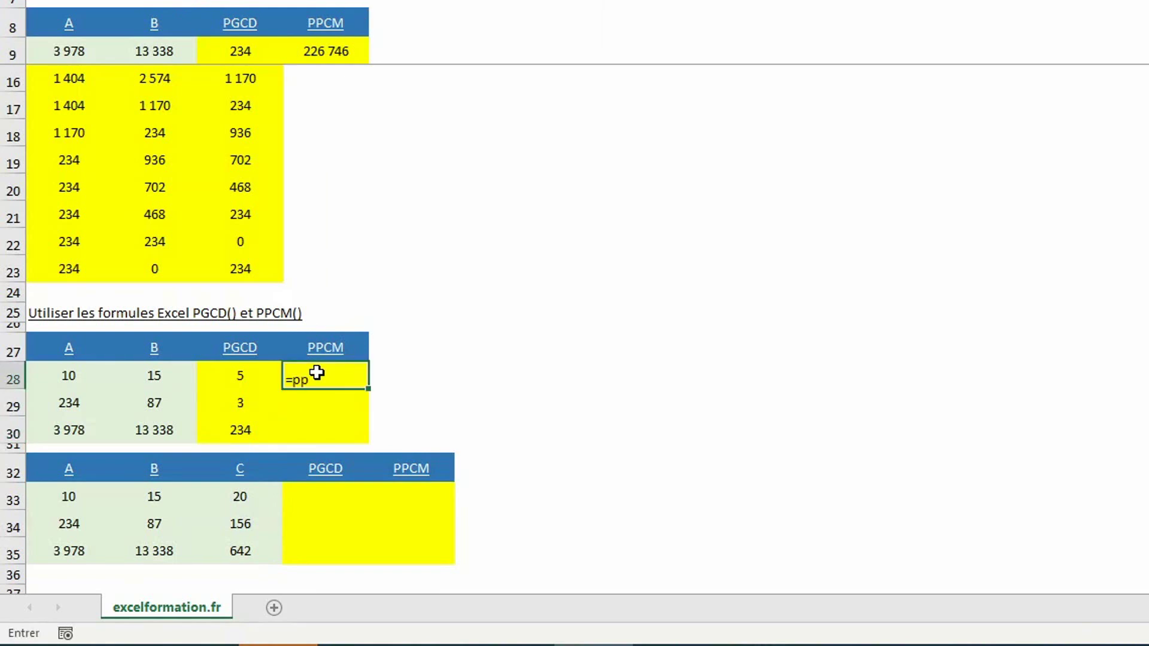
key("Tab")
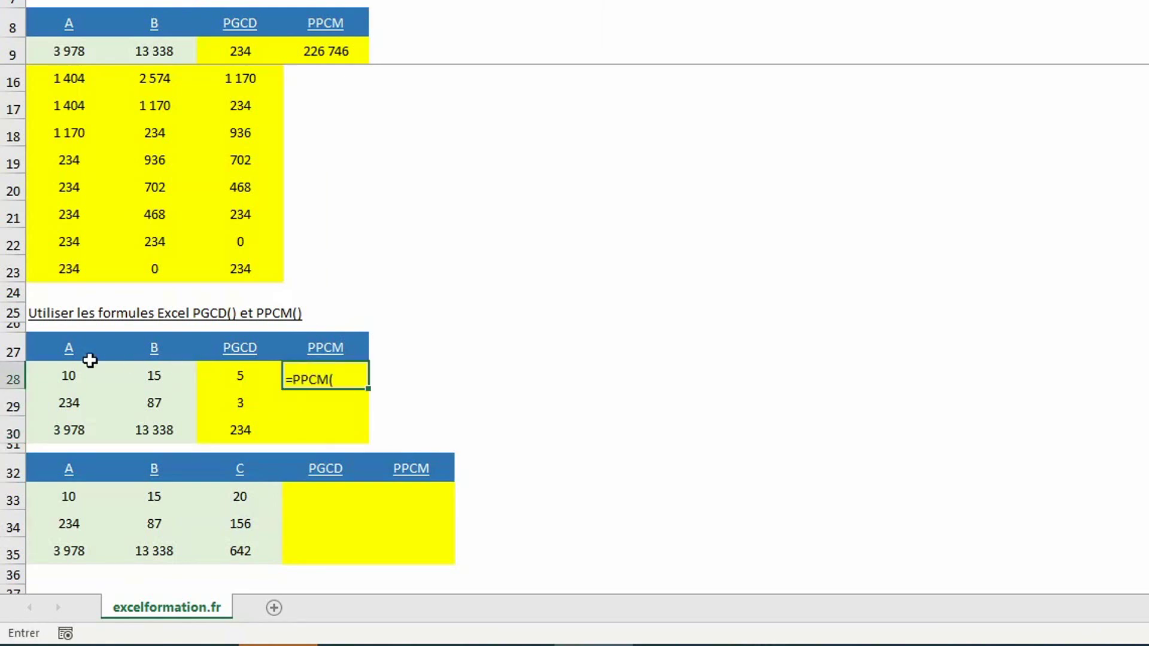
left_click(54, 368)
left_click_drag(55, 368, 146, 371)
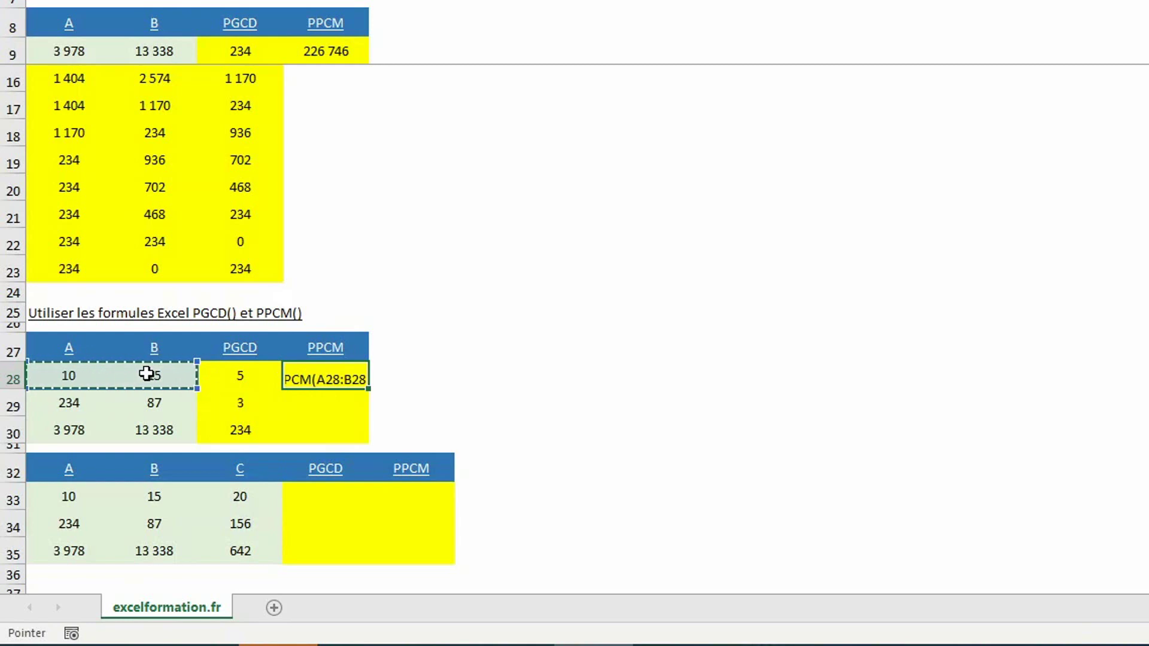
key("Return")
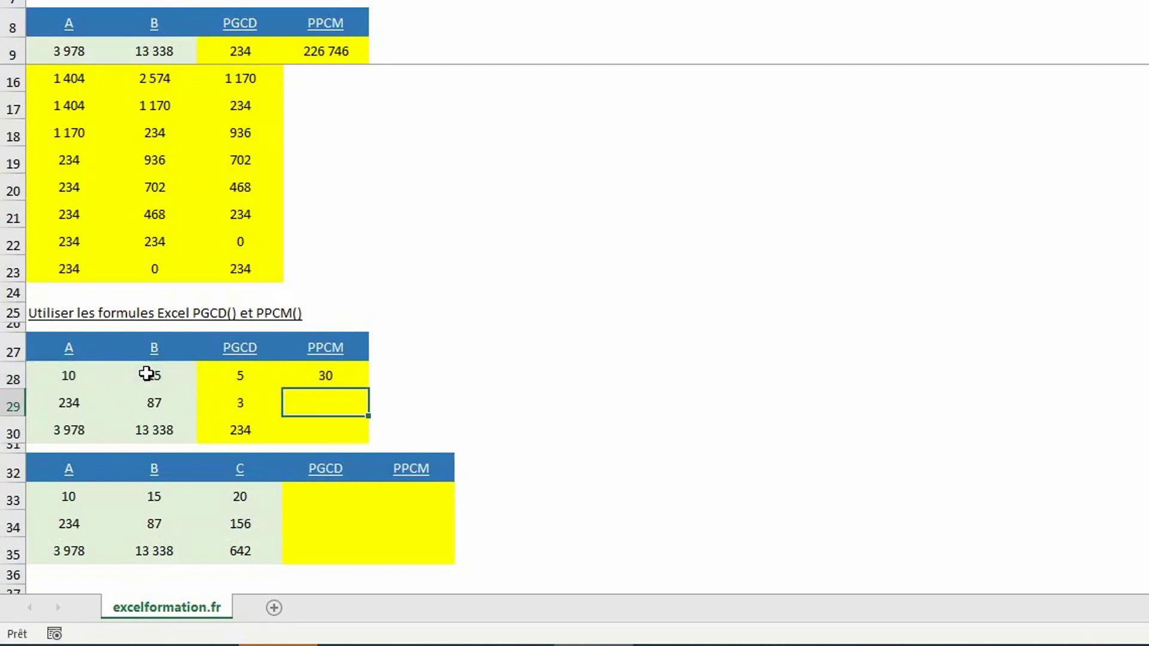
- Copy the PPCM formula from D28 down to D29 and D30
key("ctrl+d")
key("Return")
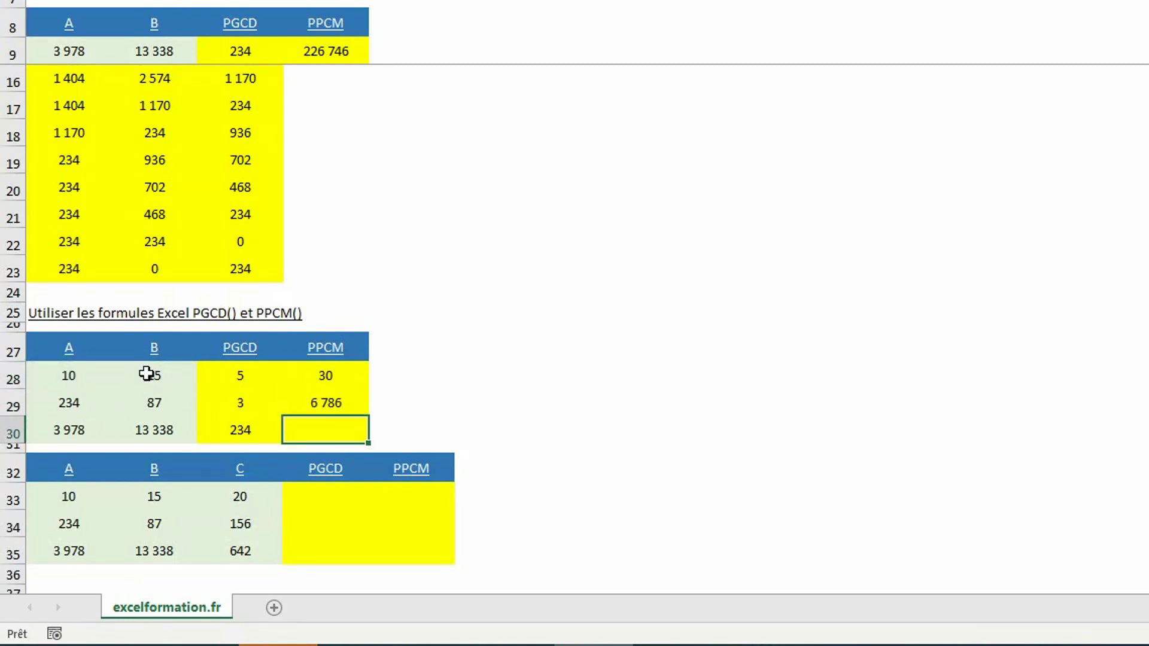
key("ctrl+d")
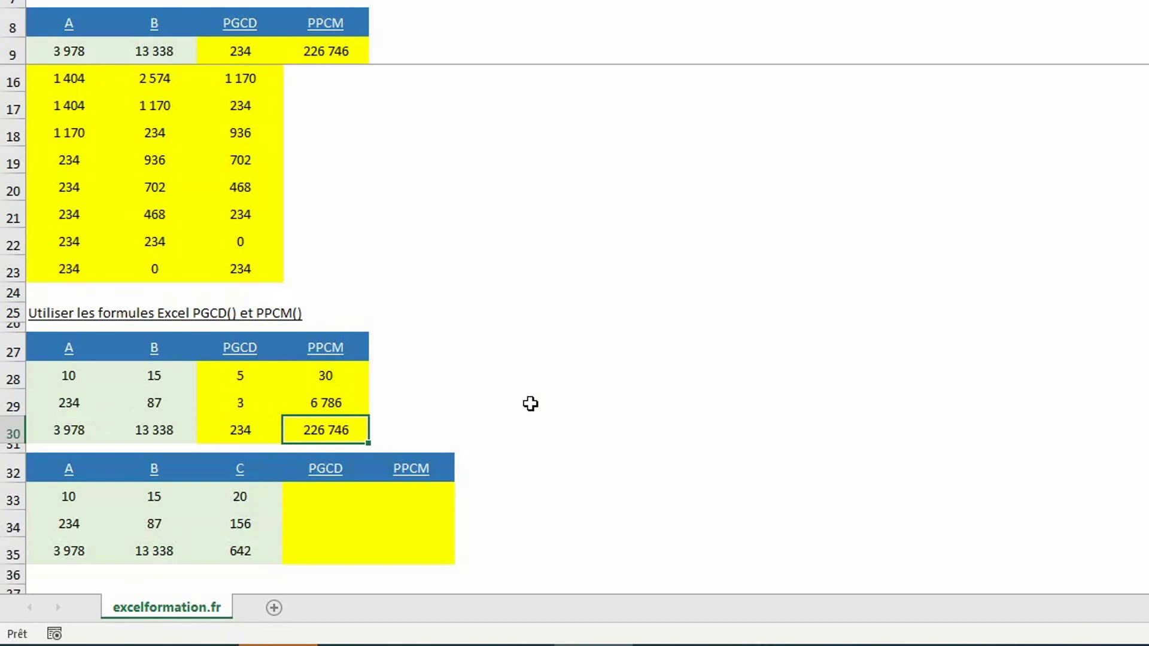
- Calculate the PGCD of the three numbers in row 33 by entering =PGCD(A33:C33) in D33
scroll(530, 405, "down", 2)
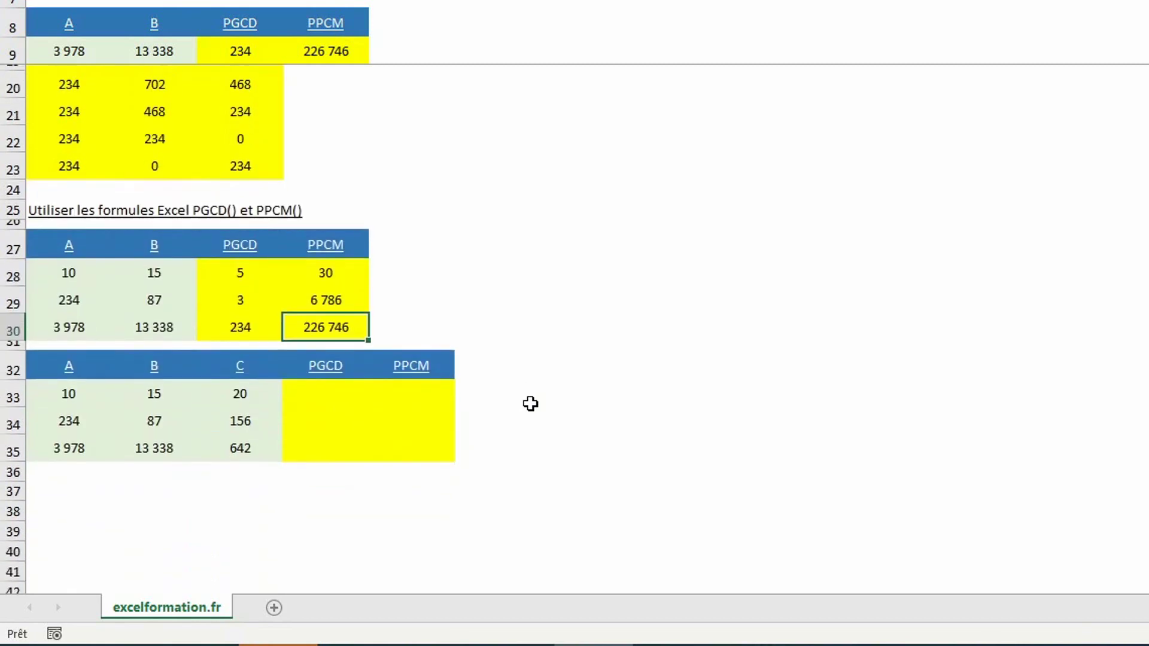
left_click(341, 385)
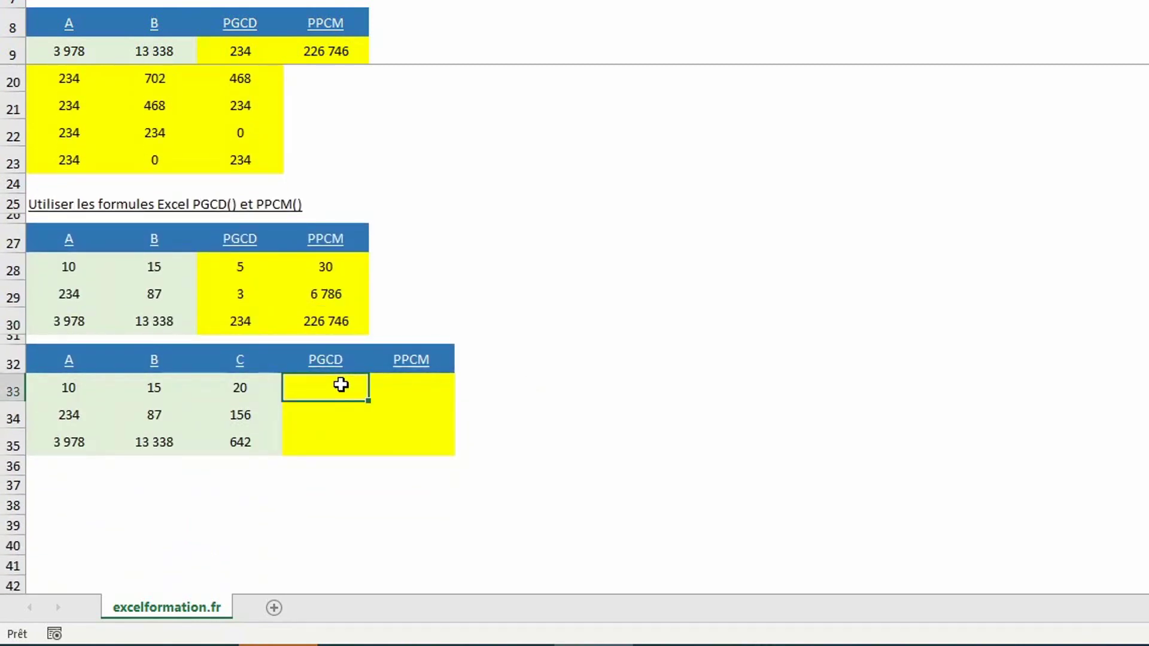
type("=p")
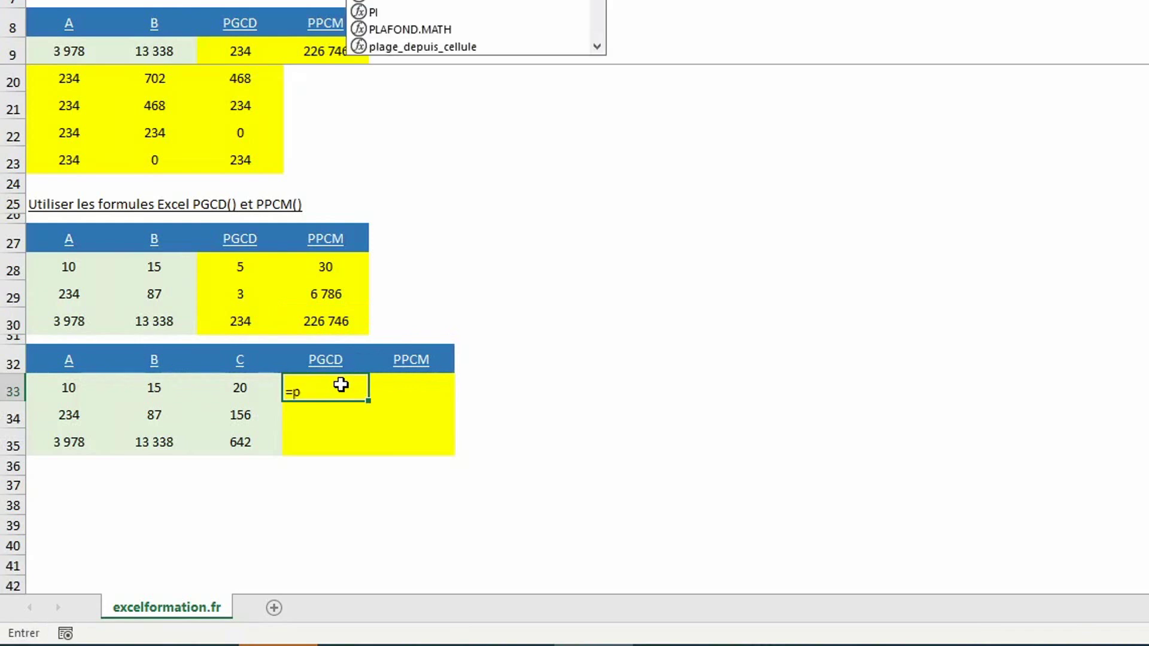
type("gcd(")
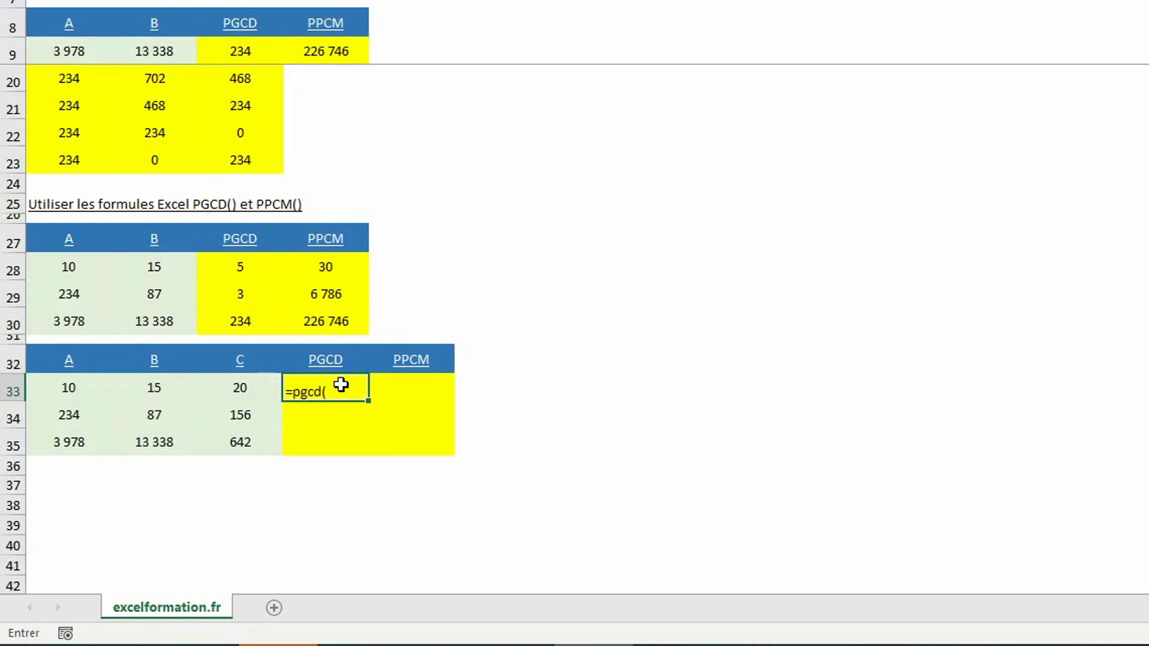
left_click_drag(105, 387, 253, 392)
key("Return")
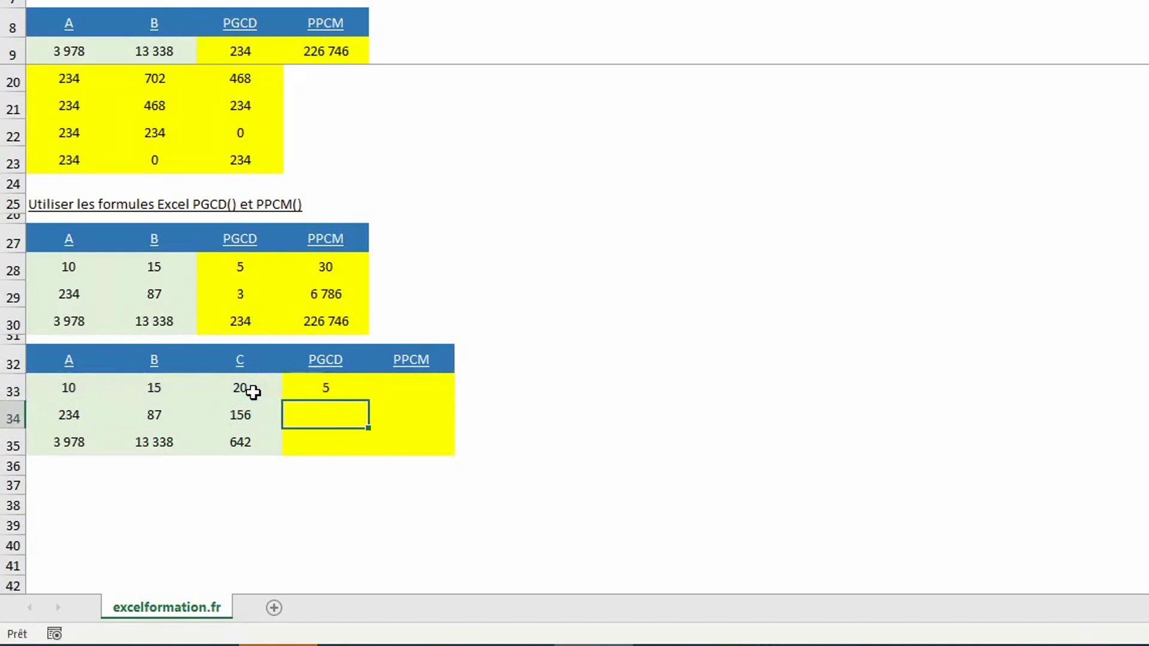
- Copy the three-number PGCD formula from D33 down to D34 and D35
key("ctrl+d")
key("Return")
key("ctrl+d")
left_click(138, 464)
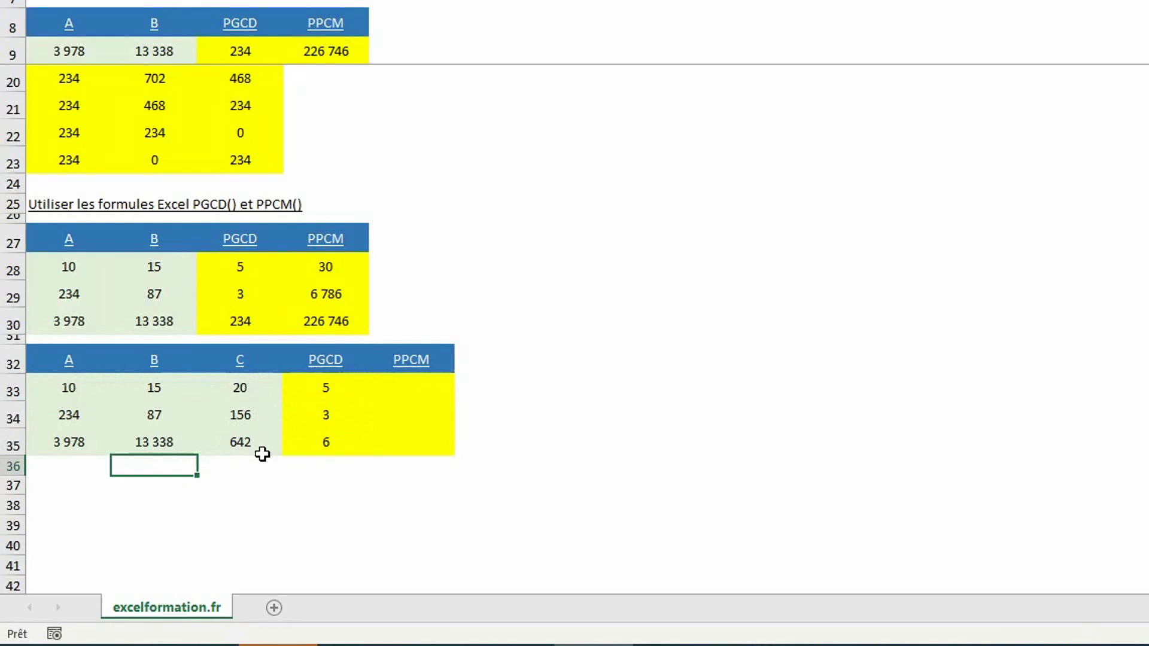
- Fill E33:E35 in one go with the three-number formula =PPCM(A33:C33), adjusted to each row
left_click_drag(399, 399, 414, 443)
type("=pp")
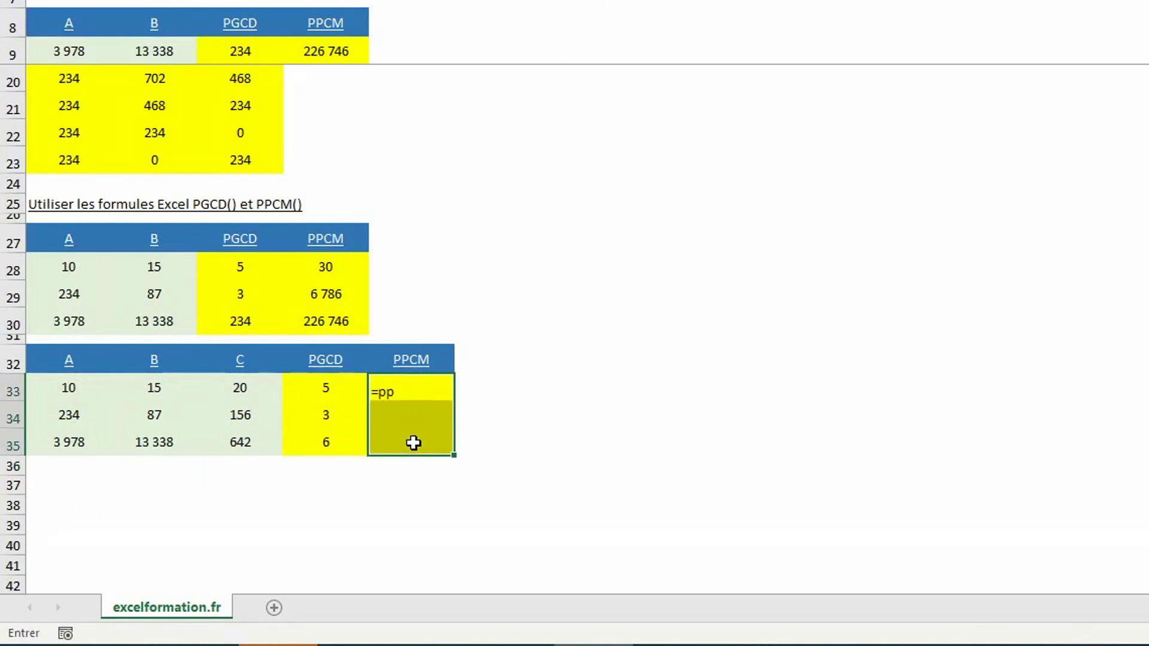
key("Tab")
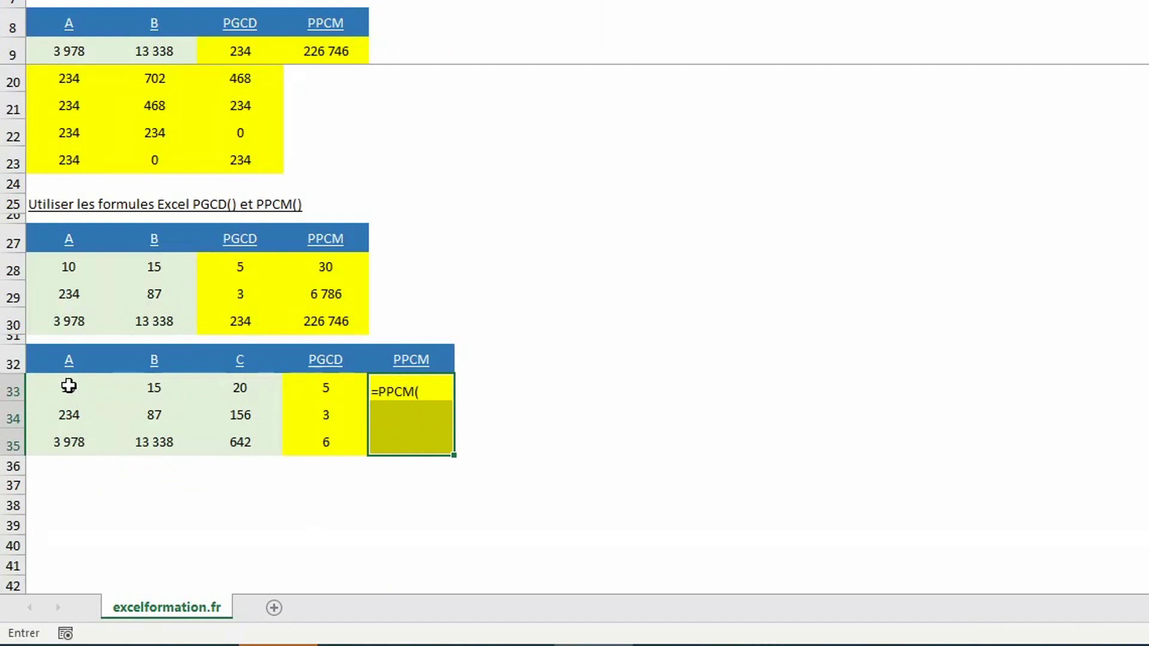
left_click_drag(70, 383, 228, 382)
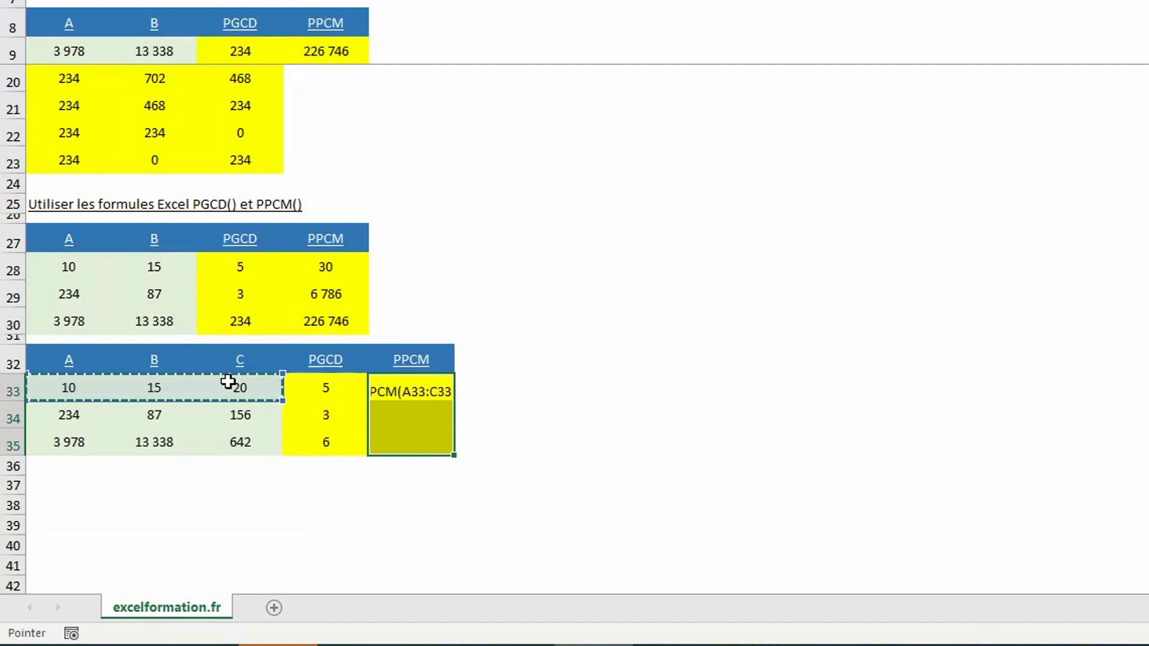
key("ctrl+Return")
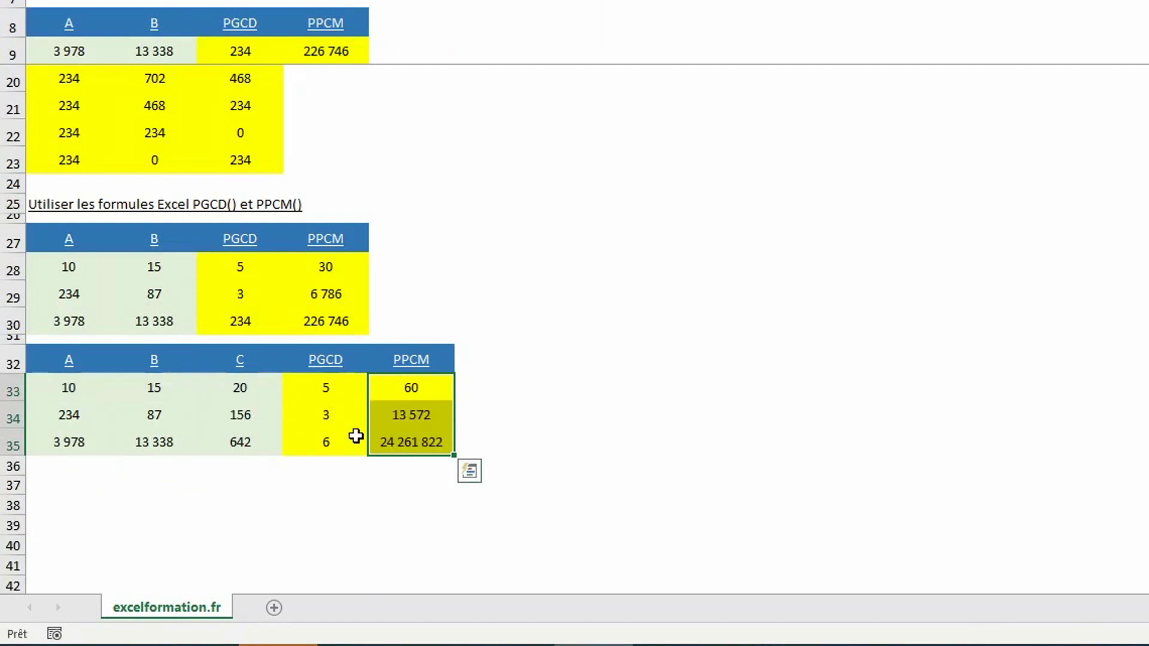